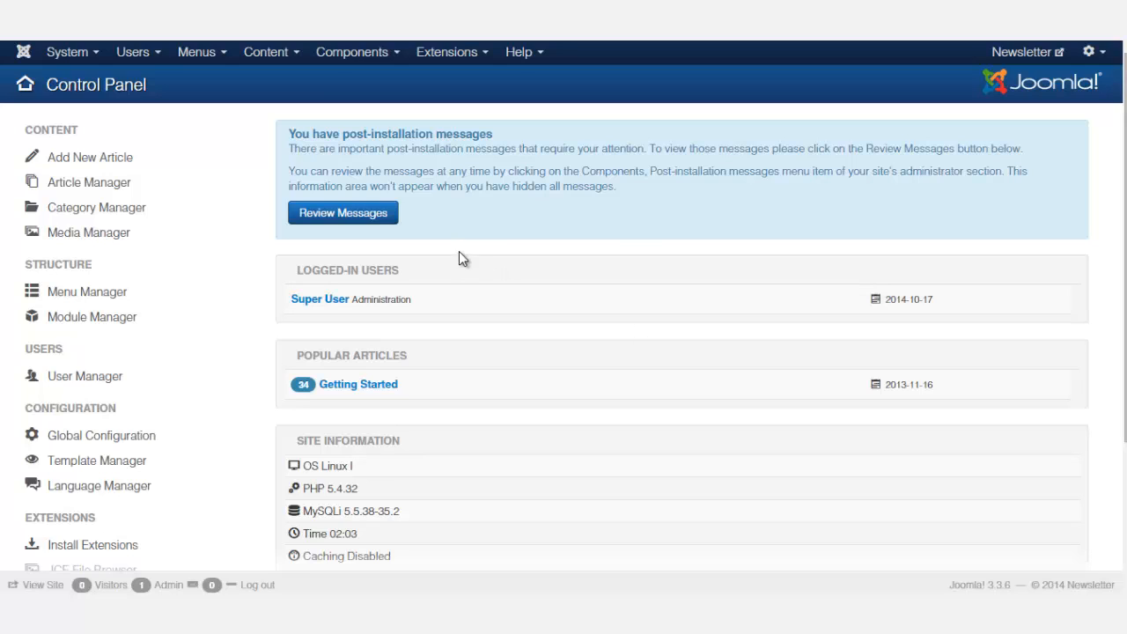
Create a new article titled "Subscription redirect message"
{"action": "left_click", "coordinate": [269, 53]}
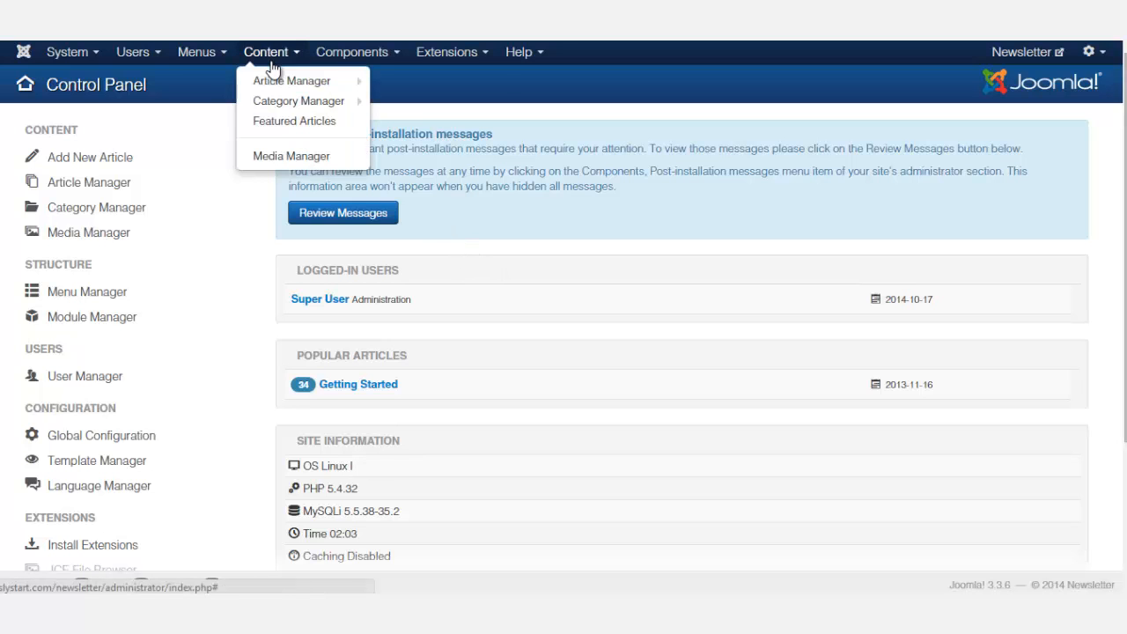
{"action": "mouse_move", "coordinate": [275, 81]}
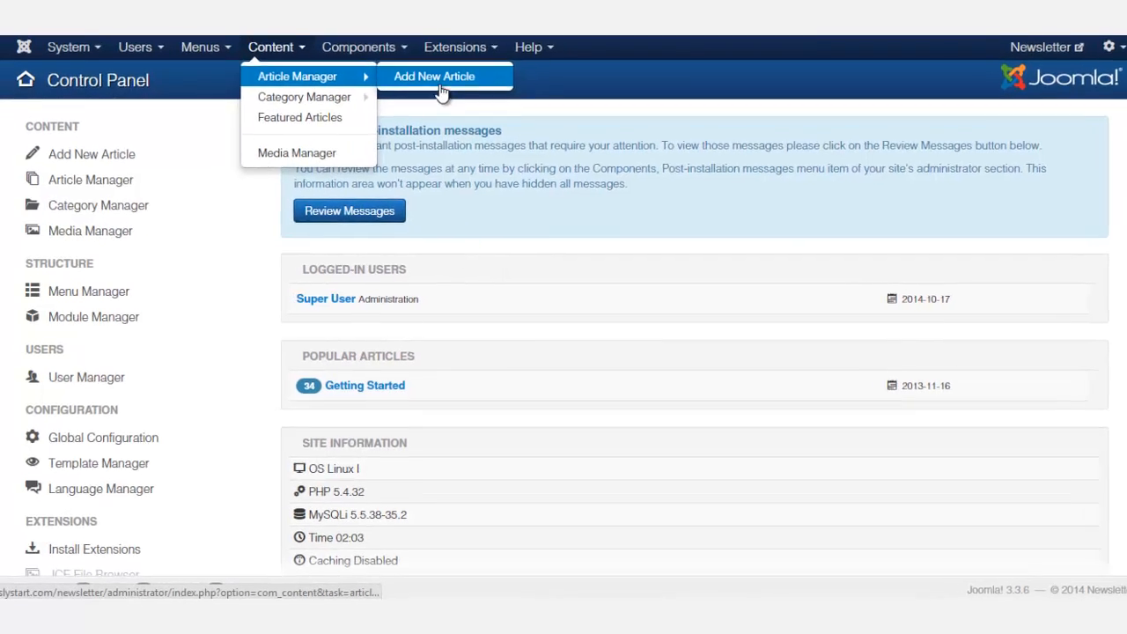
{"action": "left_click", "coordinate": [440, 81]}
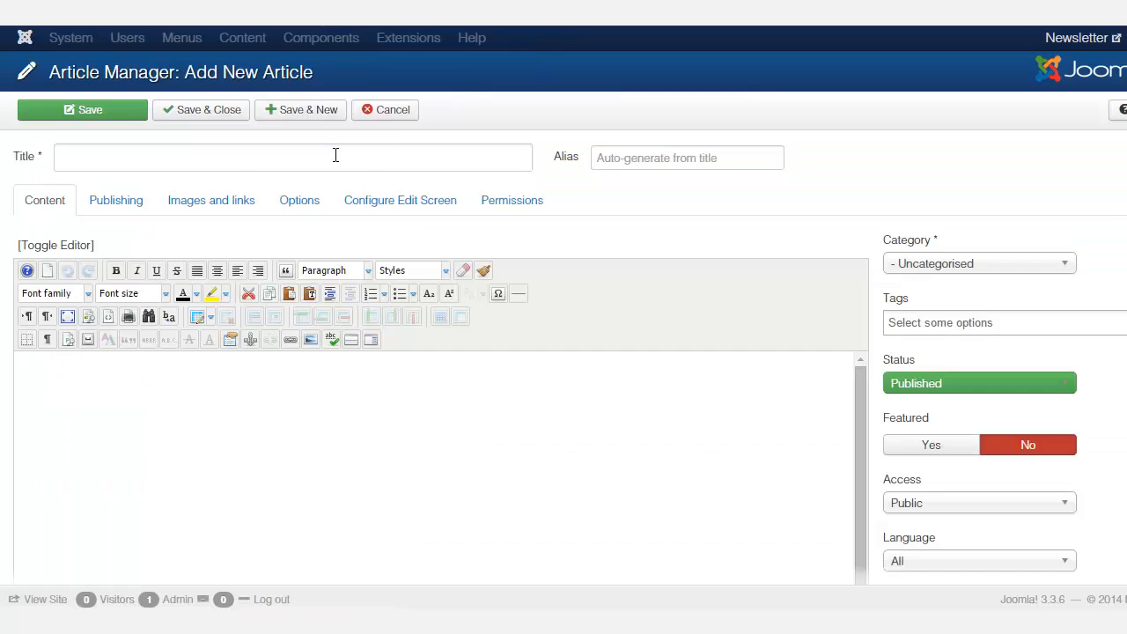
{"action": "left_click", "coordinate": [336, 155]}
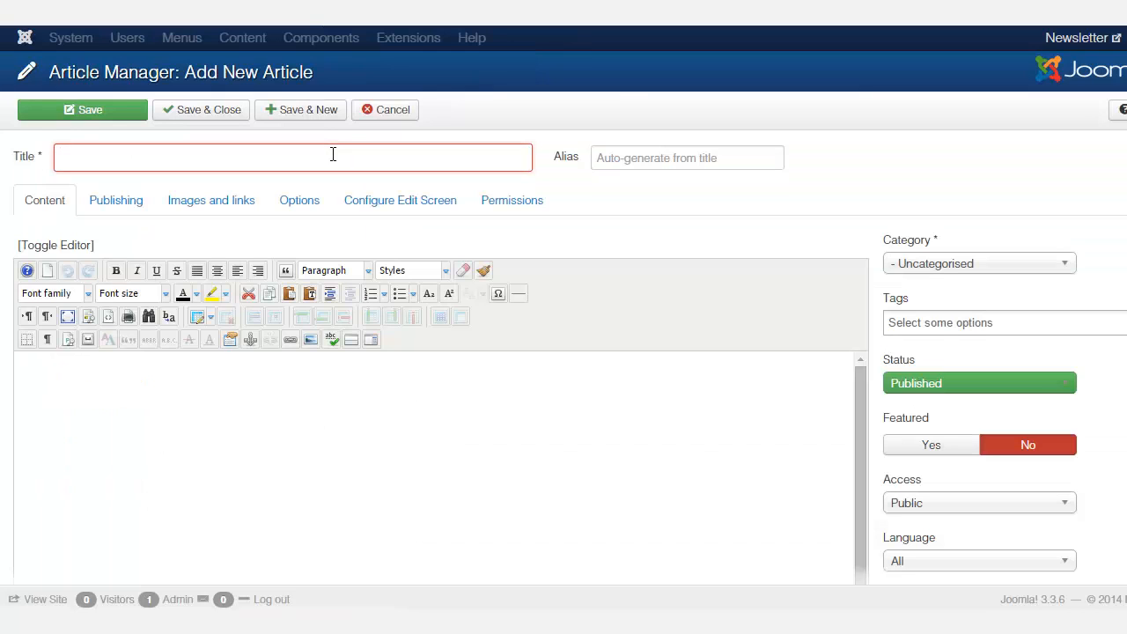
{"action": "type", "text": "Subscrip"}
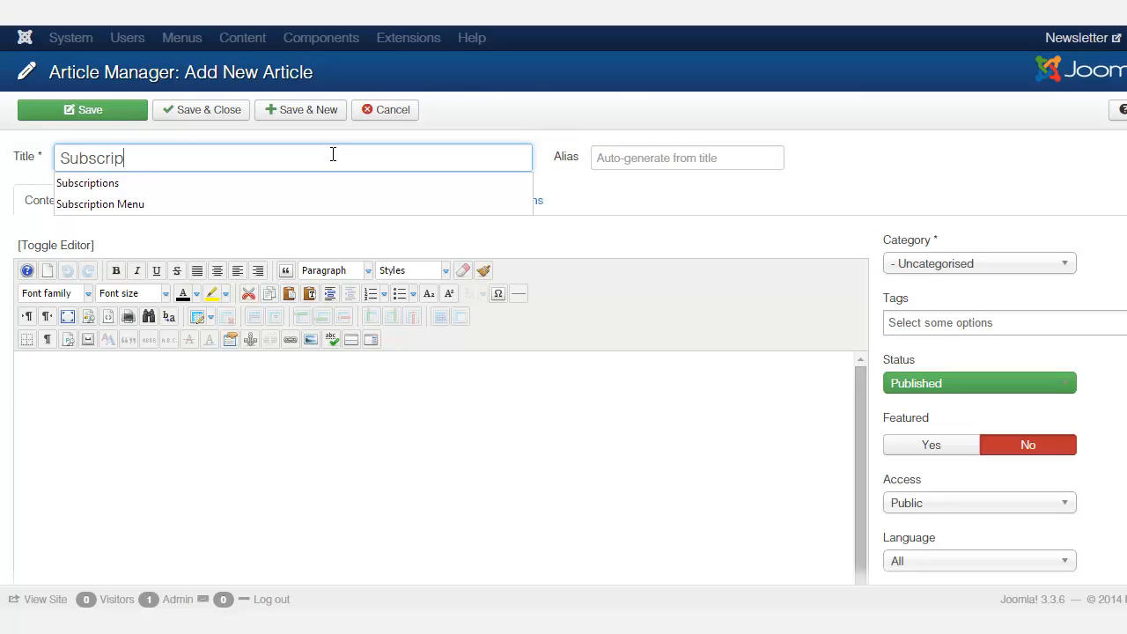
{"action": "type", "text": "tion redirect "}
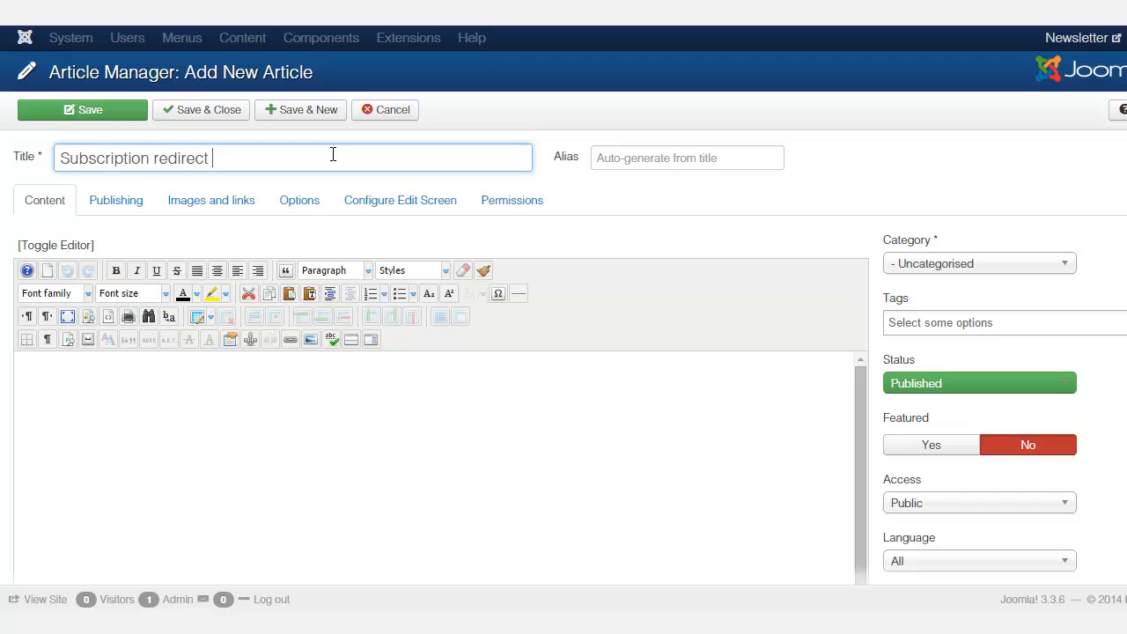
{"action": "type", "text": "message"}
Paste the prepared text into the article body and save and close the article
{"action": "left_click", "coordinate": [364, 392]}
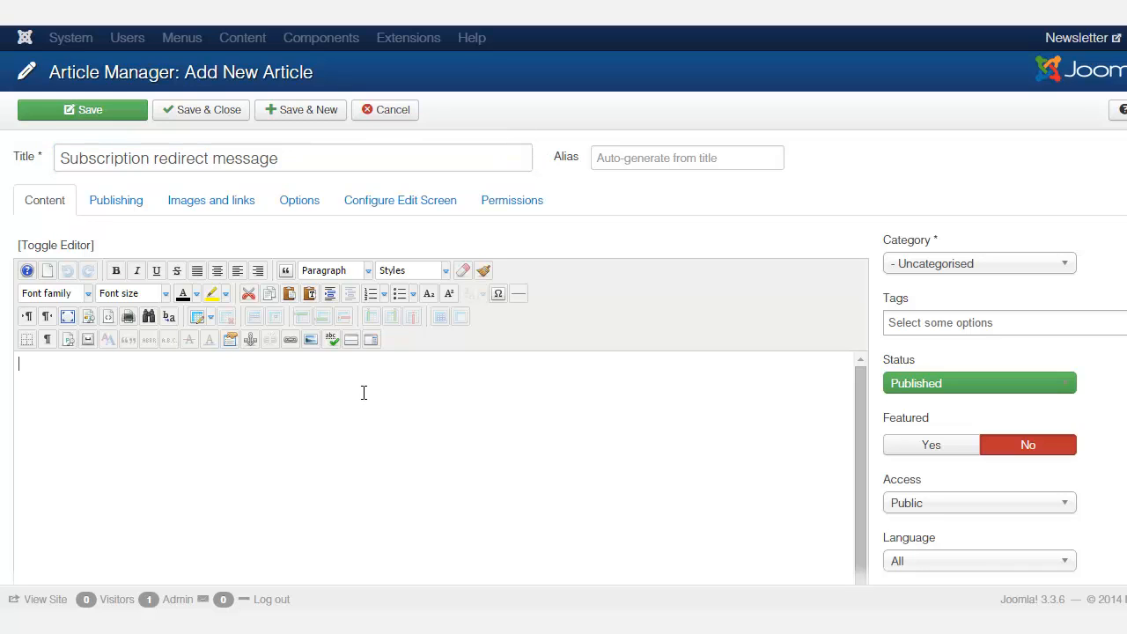
{"action": "type", "text": "Creating an article Once you are logged-in, a new menu will be visible. To create a new article, click on the \"Submit Article\" link on that menu. The new article interface gives you a lot of options, but all you need to do is add a title and put something in the content area. To make it easy to find, set the state to published. You can edit an existing article by clicking on the edit icon (this only displays to users who have the right to edit)."}
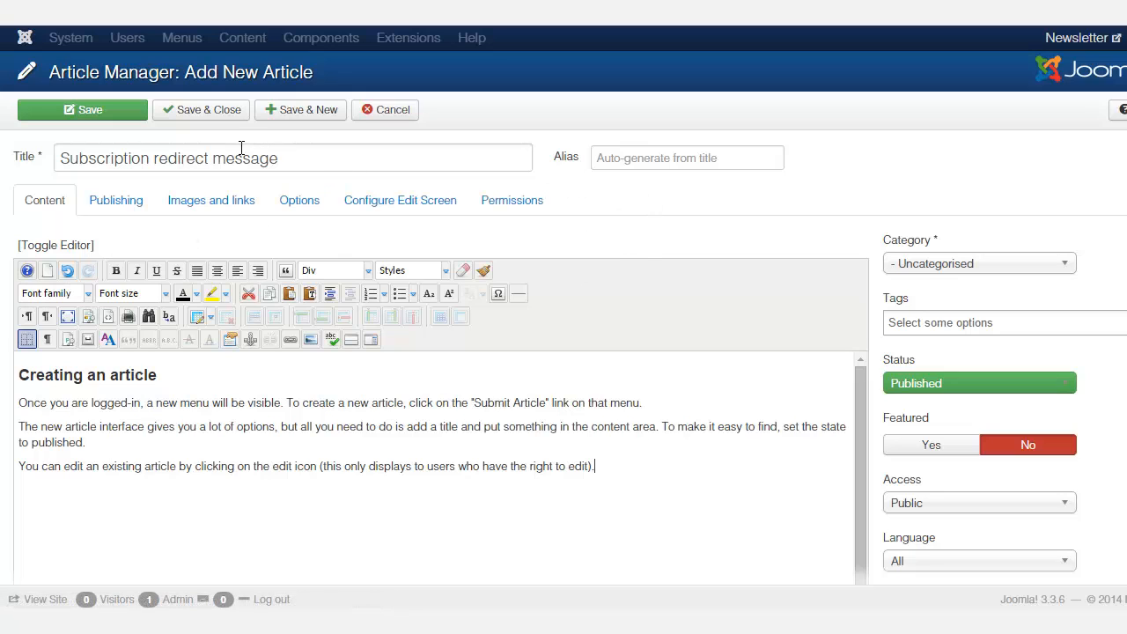
{"action": "left_click", "coordinate": [206, 111]}
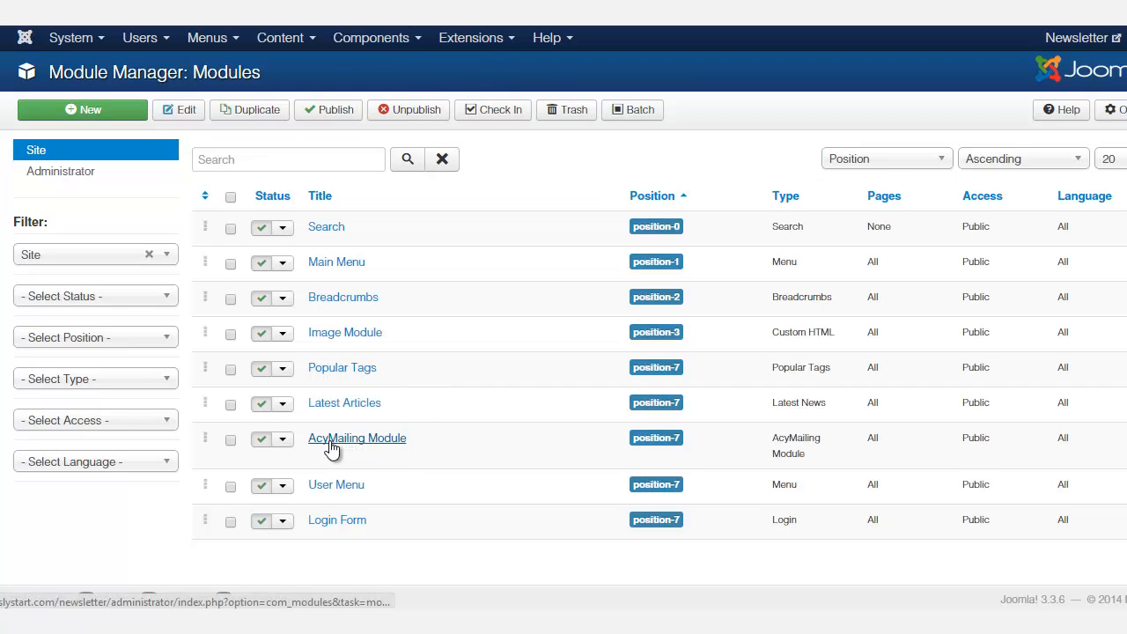
Open the AcyMailing Module and rename its title to "Subscribe To Newsletter"
{"action": "left_click", "coordinate": [385, 438]}
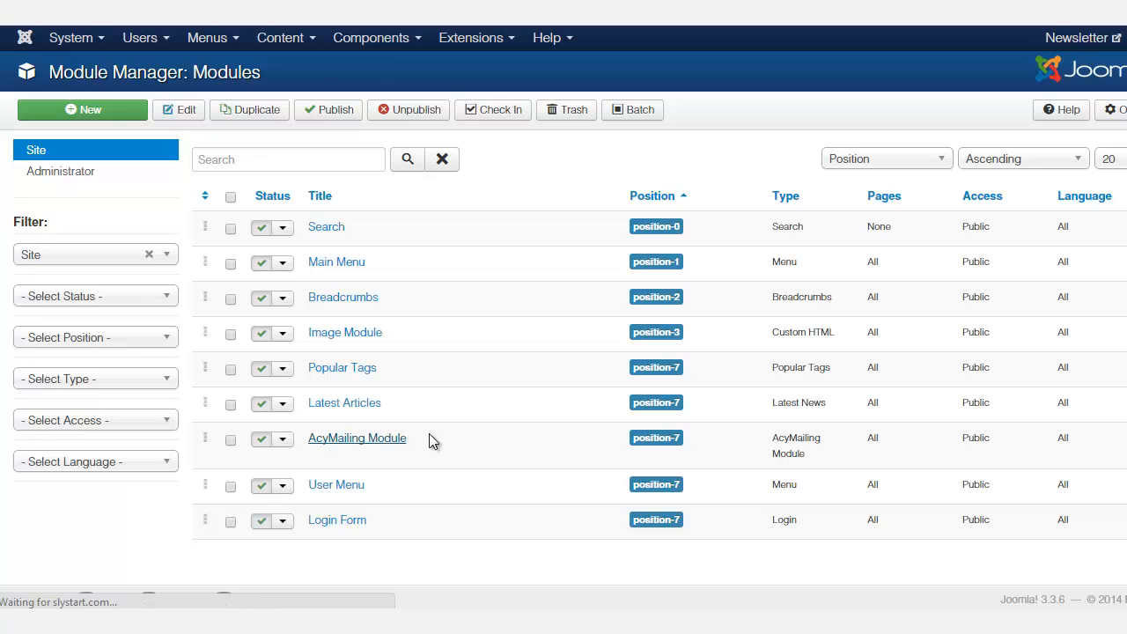
{"action": "left_click_drag", "start_coordinate": [102, 163], "coordinate": [38, 170]}
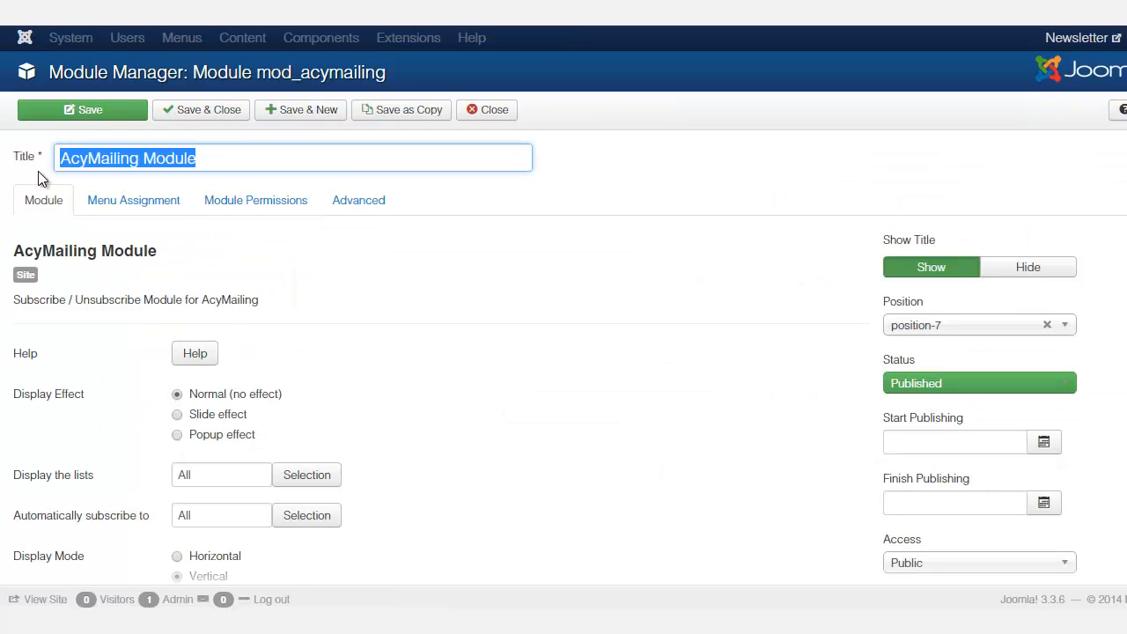
{"action": "type", "text": "Subscribe To Newslette"}
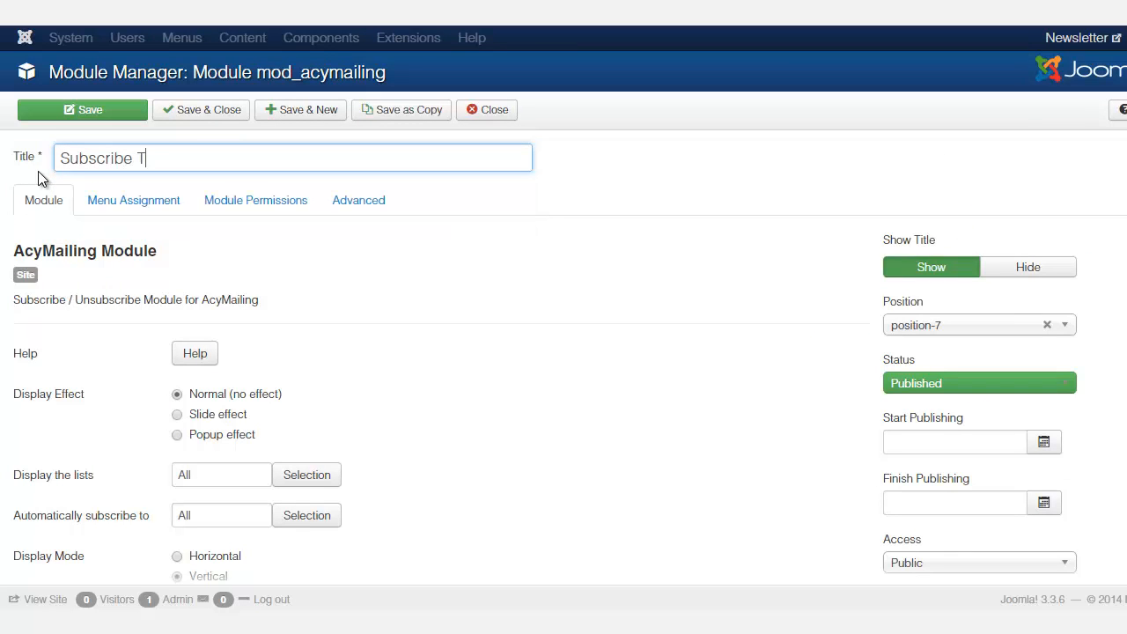
{"action": "type", "text": "r"}
Examine the AcyMailing subscription form on the site's front end
{"action": "scroll", "coordinate": [38, 171], "scroll_direction": "down", "scroll_amount": 10}
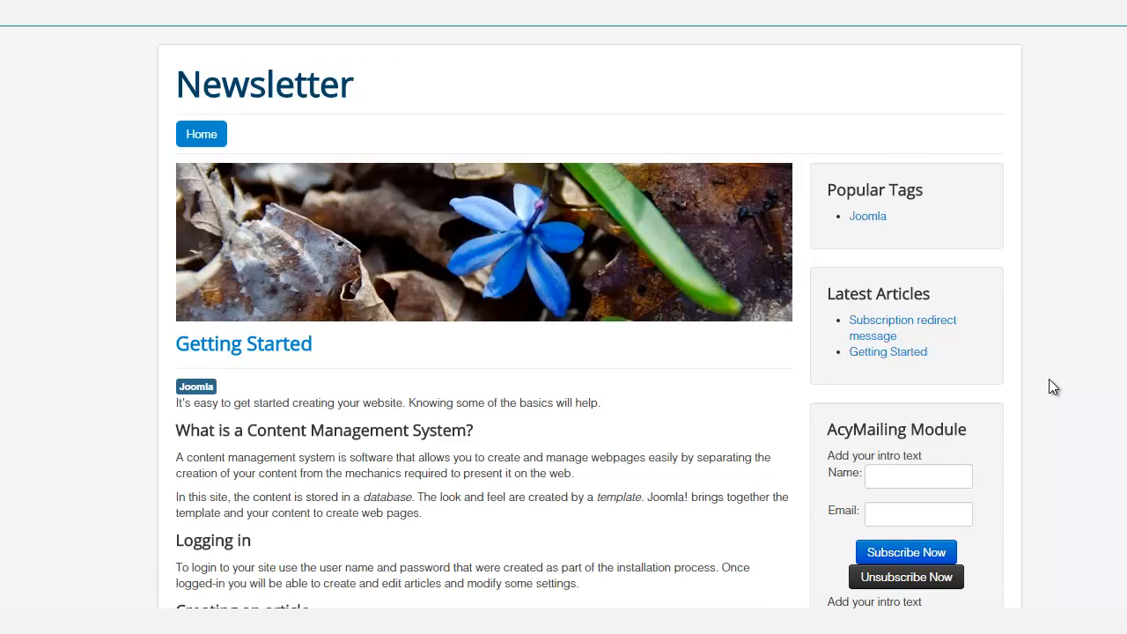
{"action": "scroll", "coordinate": [1049, 378], "scroll_direction": "down", "scroll_amount": 3}
{"action": "left_click", "coordinate": [898, 182]}
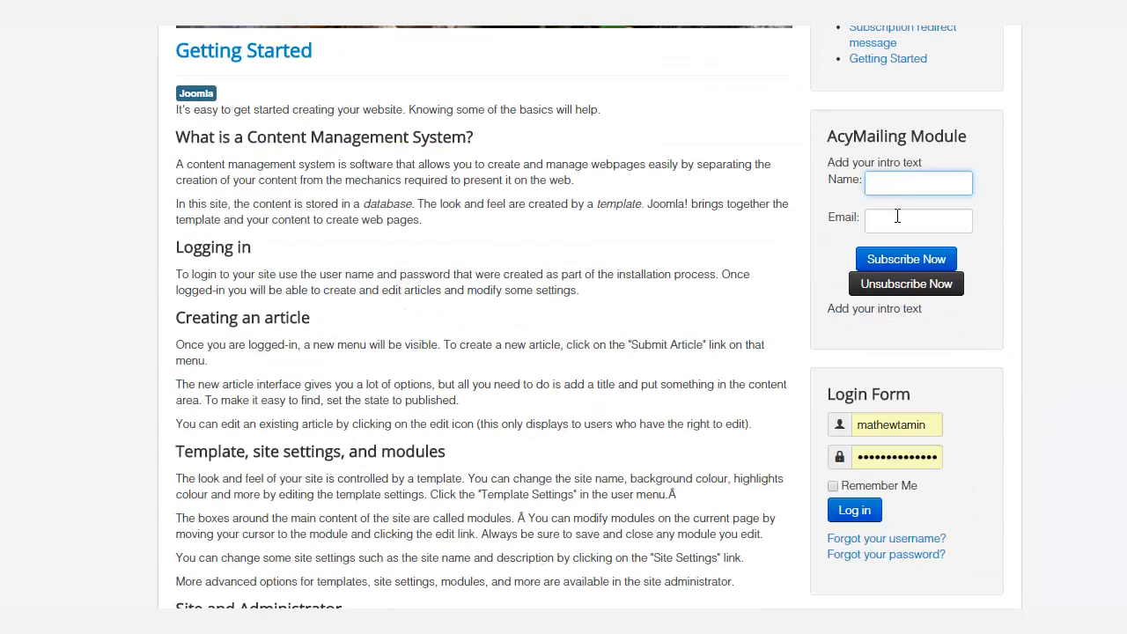
{"action": "left_click", "coordinate": [897, 218]}
{"action": "scroll", "coordinate": [563, 317], "scroll_direction": "up", "scroll_amount": 2}
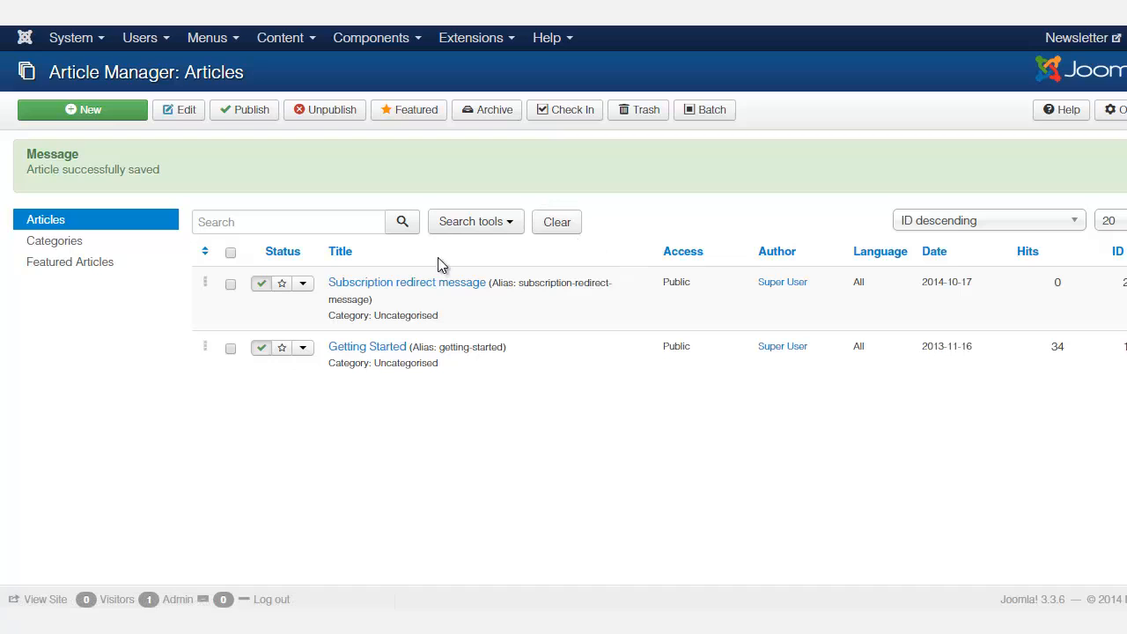
Create a new Main Menu item titled "Redirect Message"
{"action": "left_click", "coordinate": [220, 41]}
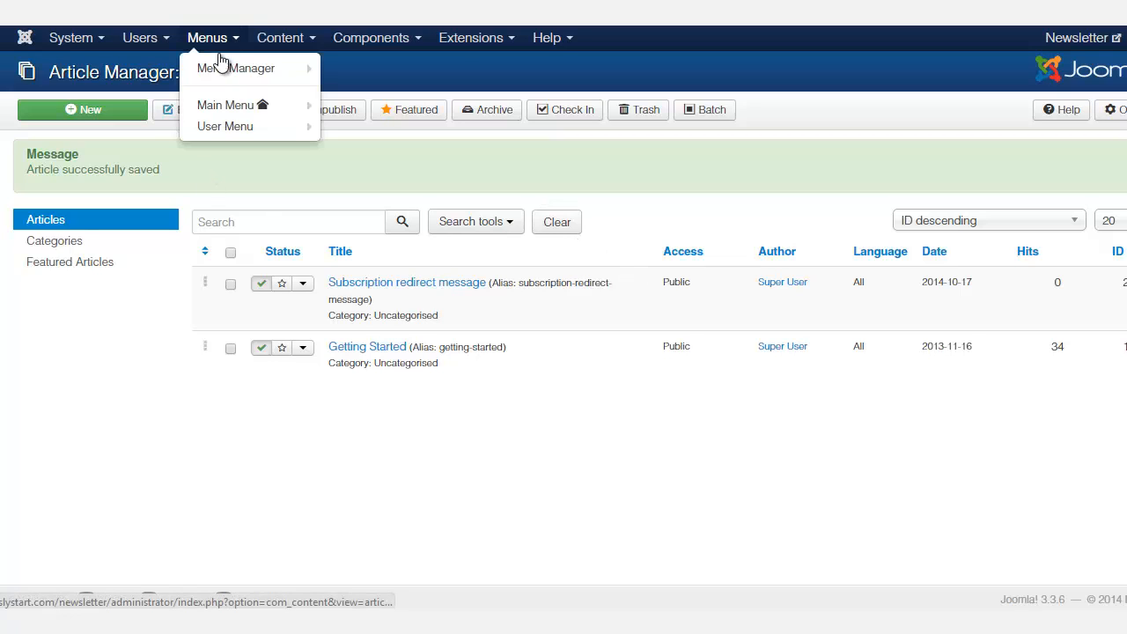
{"action": "mouse_move", "coordinate": [232, 107]}
{"action": "left_click", "coordinate": [401, 107]}
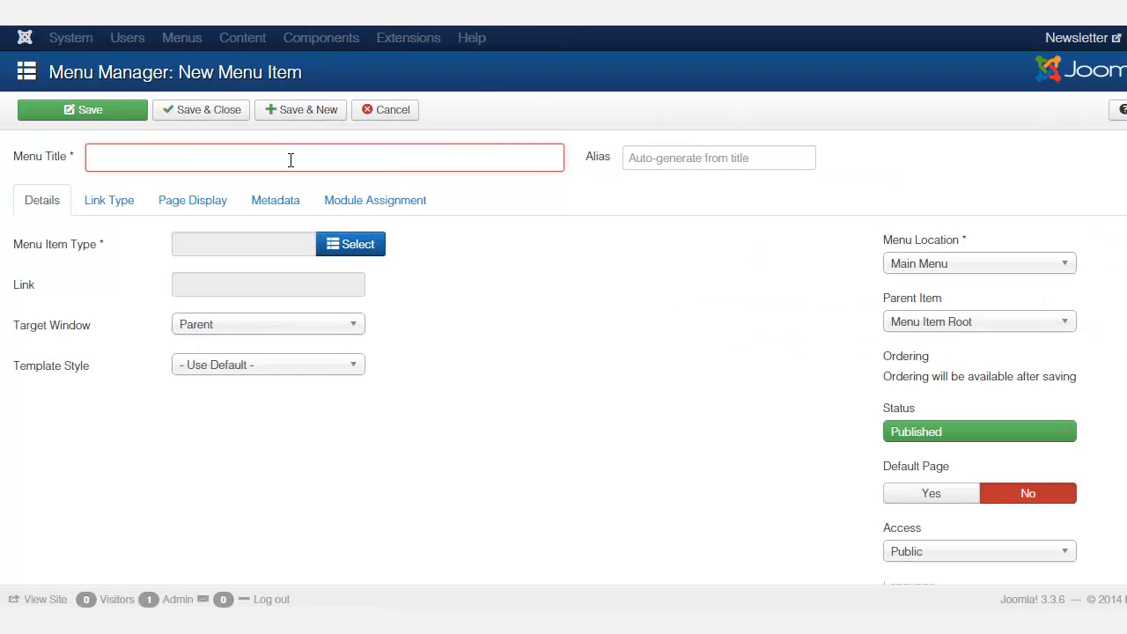
{"action": "type", "text": "Redire"}
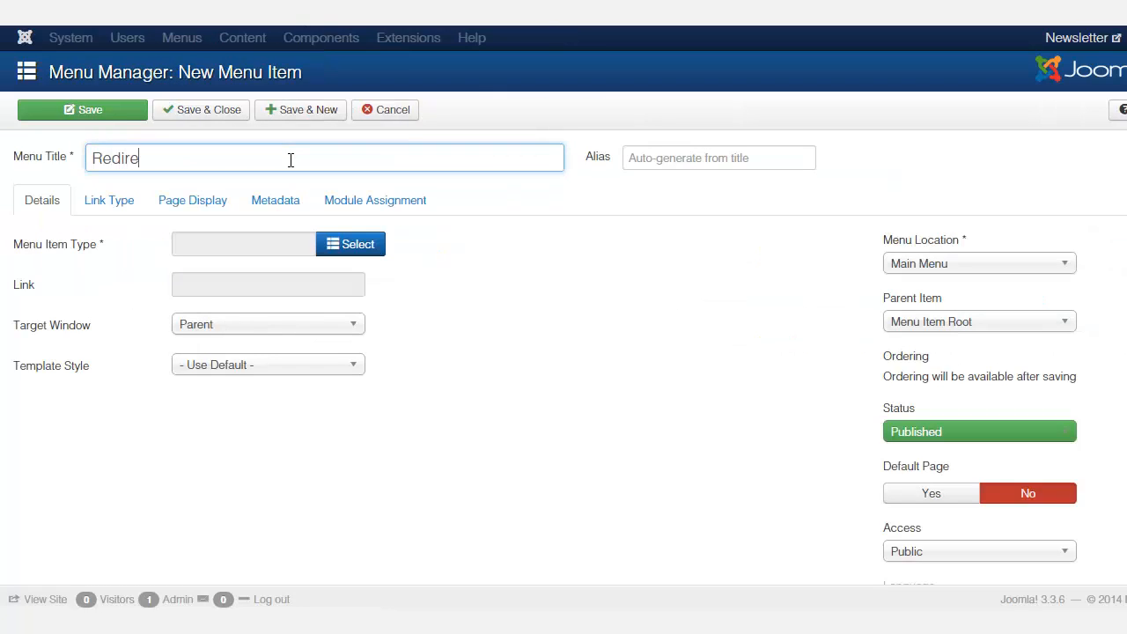
{"action": "type", "text": "ct Message"}
Set the menu item type to Articles, Single Article
{"action": "left_click", "coordinate": [350, 250]}
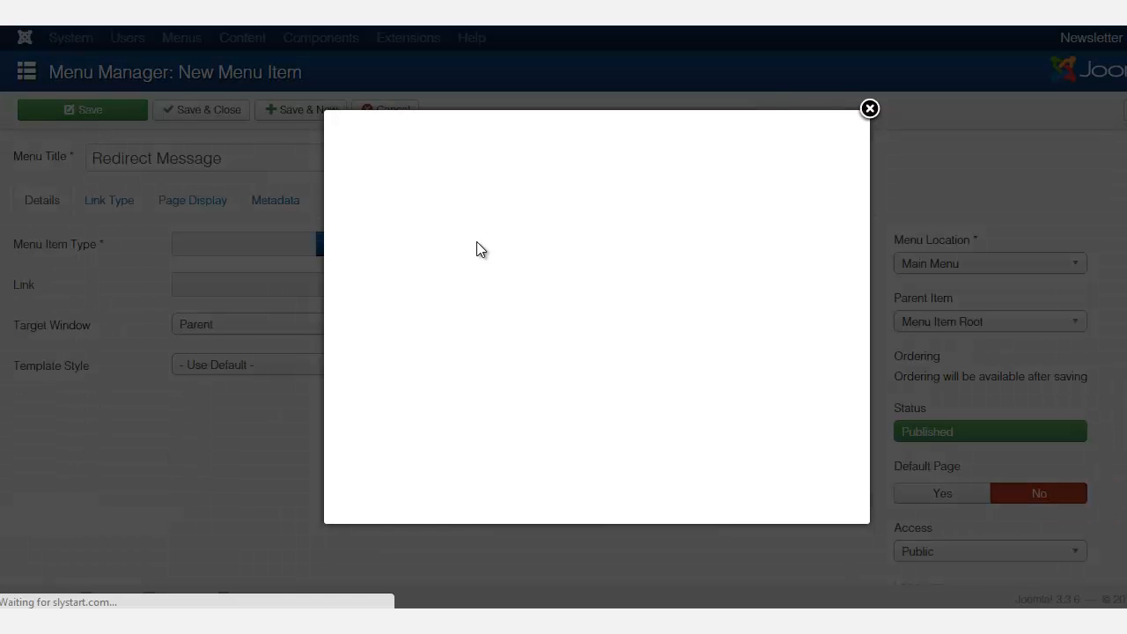
{"action": "left_click", "coordinate": [388, 184]}
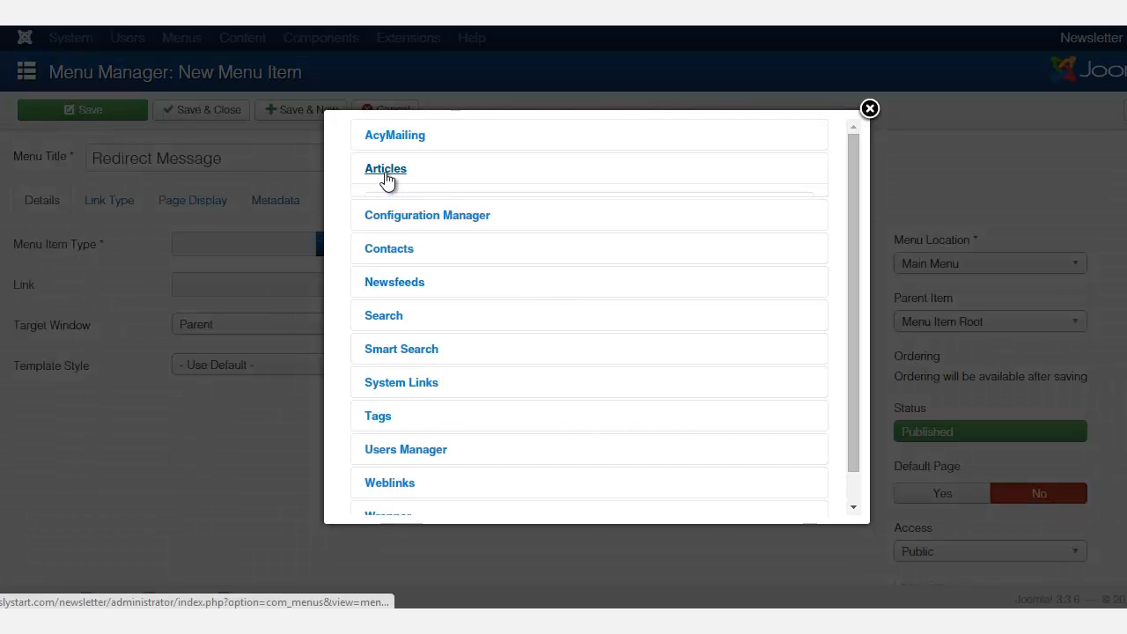
{"action": "left_click", "coordinate": [409, 415]}
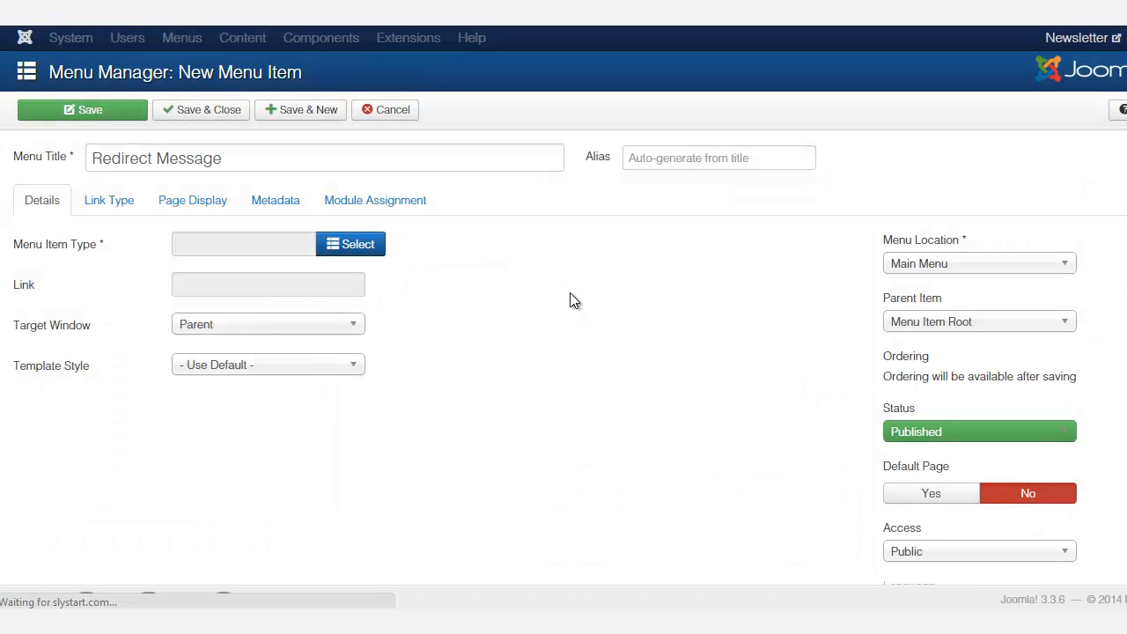
Link the "Subscription redirect message" article to the menu item and save and close it
{"action": "left_click", "coordinate": [343, 286]}
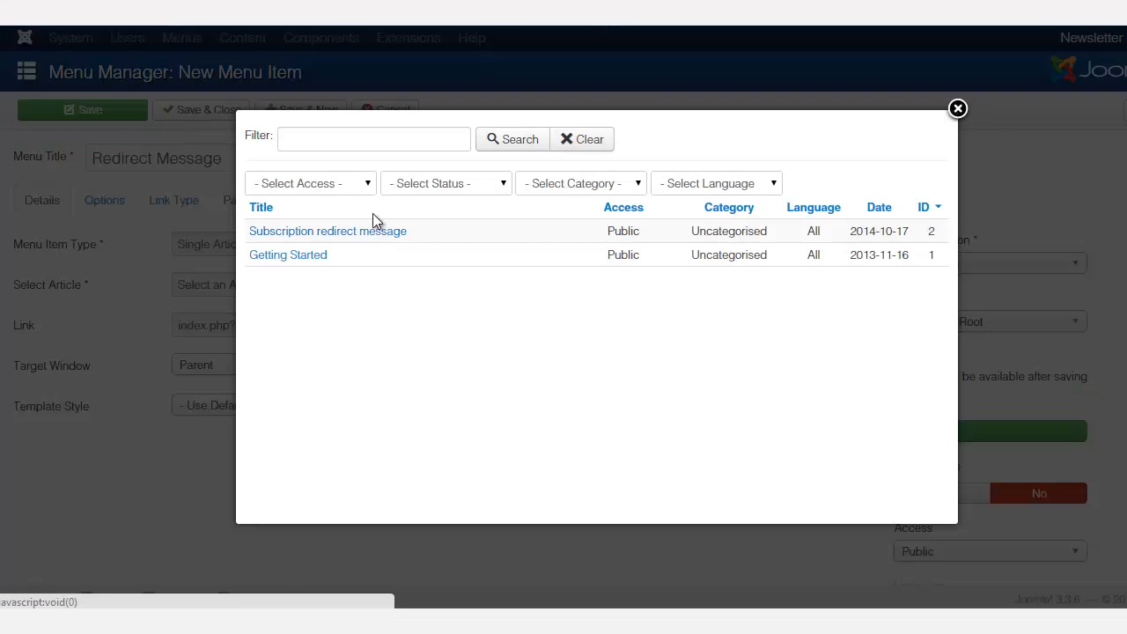
{"action": "left_click", "coordinate": [316, 231]}
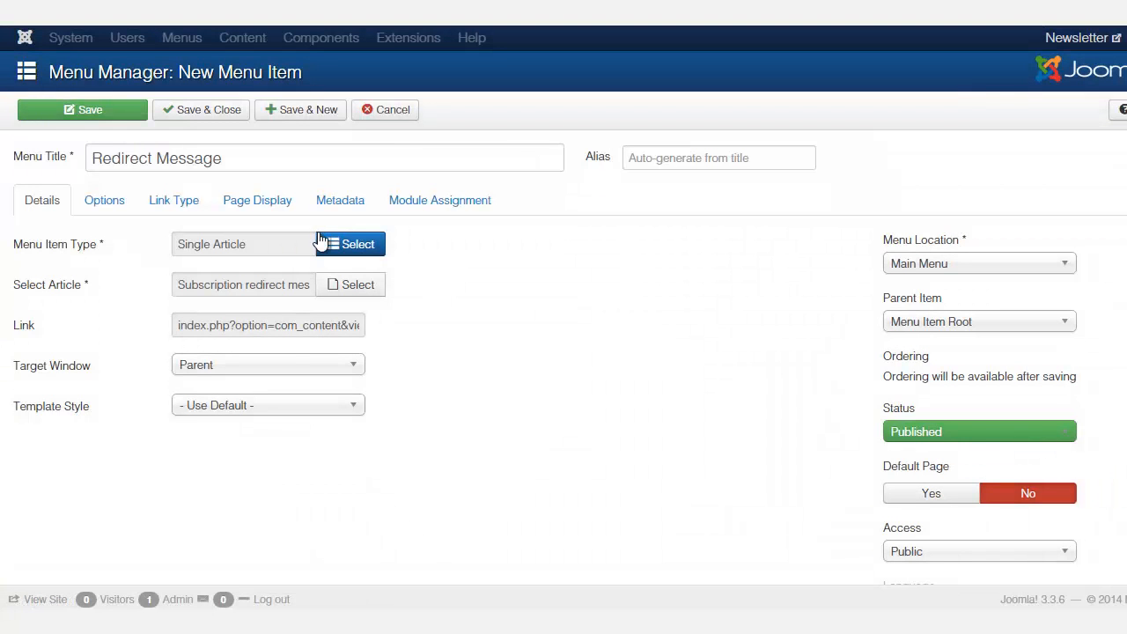
{"action": "left_click", "coordinate": [205, 115]}
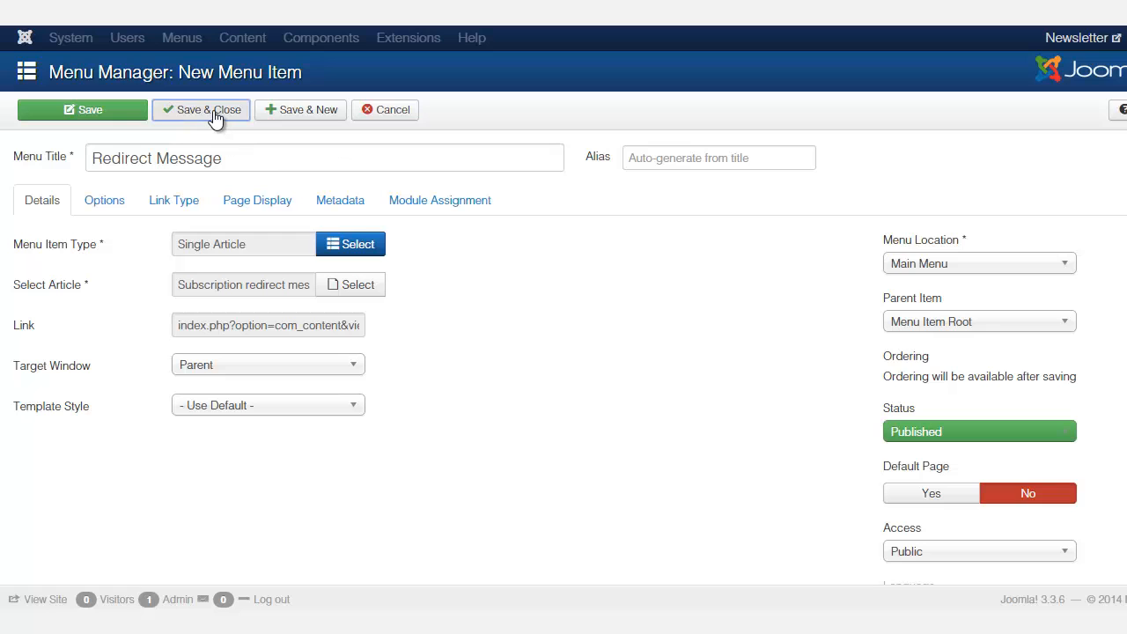
{"action": "left_click", "coordinate": [221, 112]}
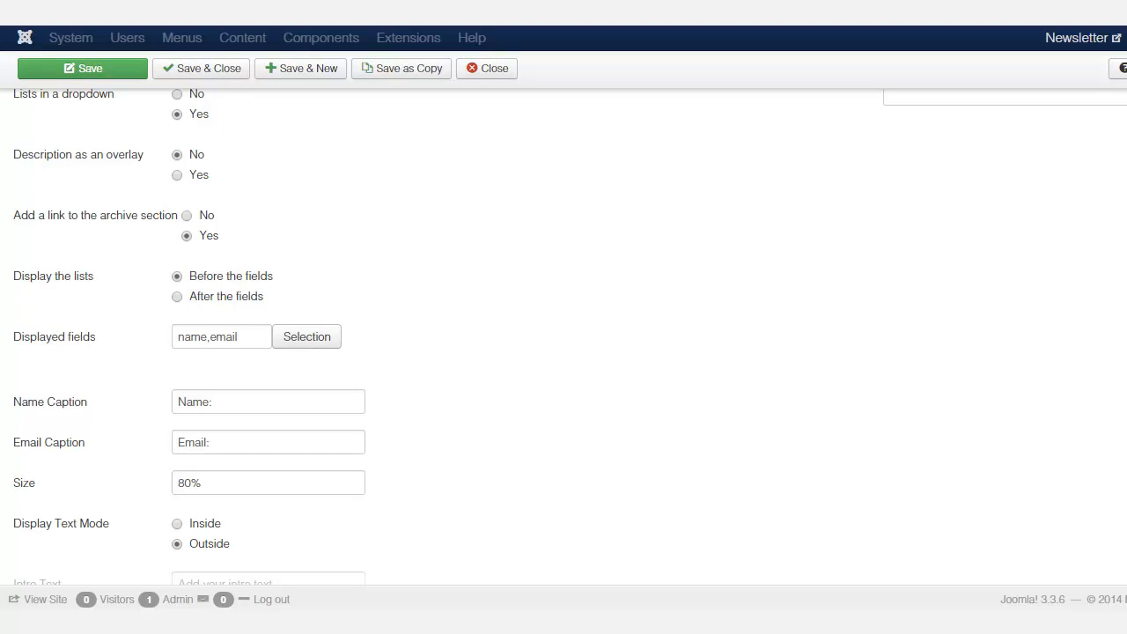
Review the module's Redirect Mode and Redirect Link settings
{"action": "scroll", "coordinate": [564, 335], "scroll_direction": "down", "scroll_amount": 10}
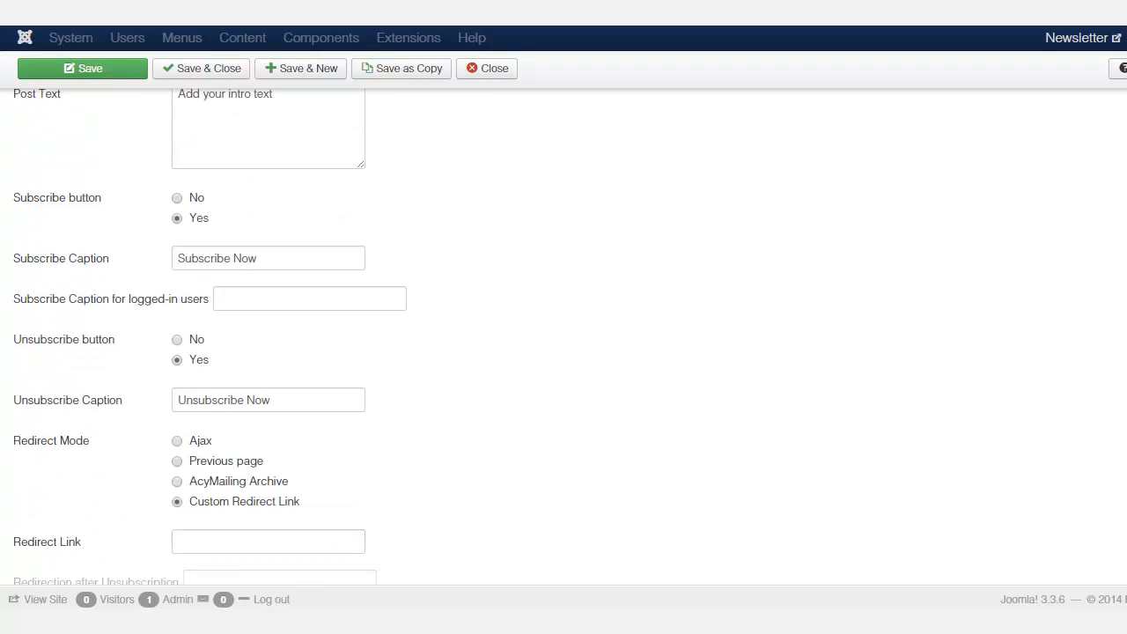
{"action": "scroll", "coordinate": [27, 374], "scroll_direction": "down", "scroll_amount": 3}
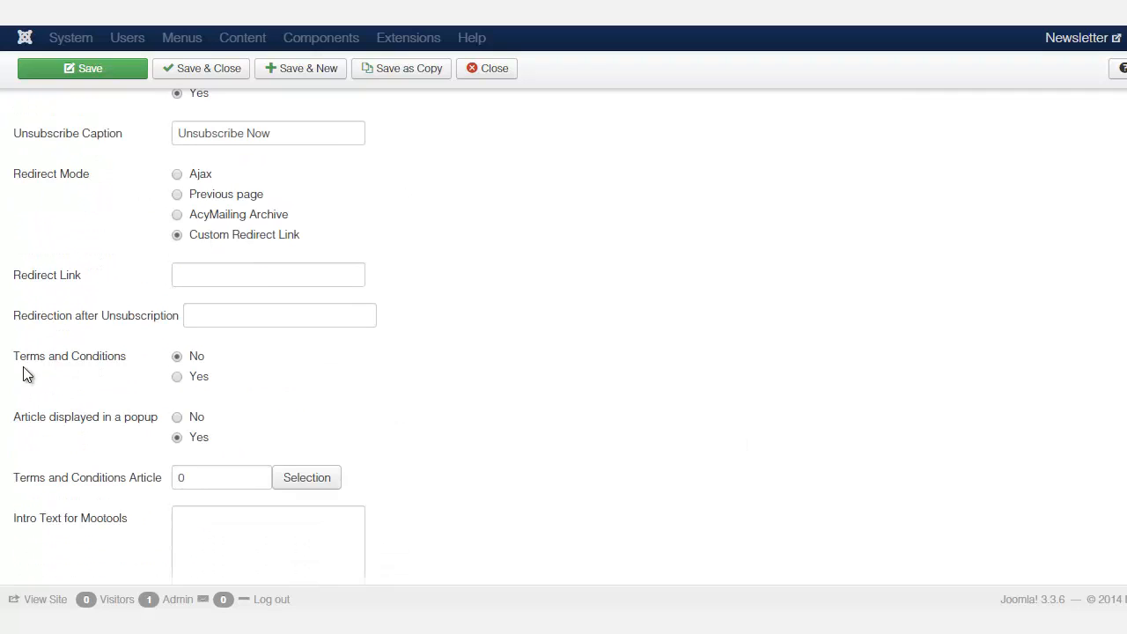
{"action": "mouse_move", "coordinate": [57, 280]}
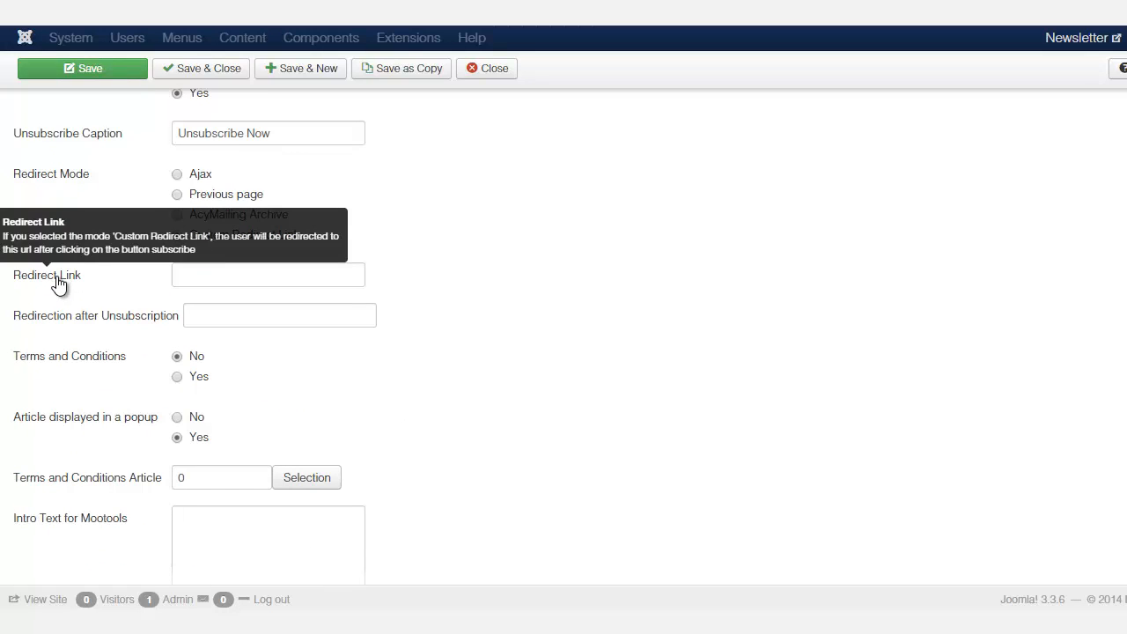
{"action": "left_click", "coordinate": [195, 272]}
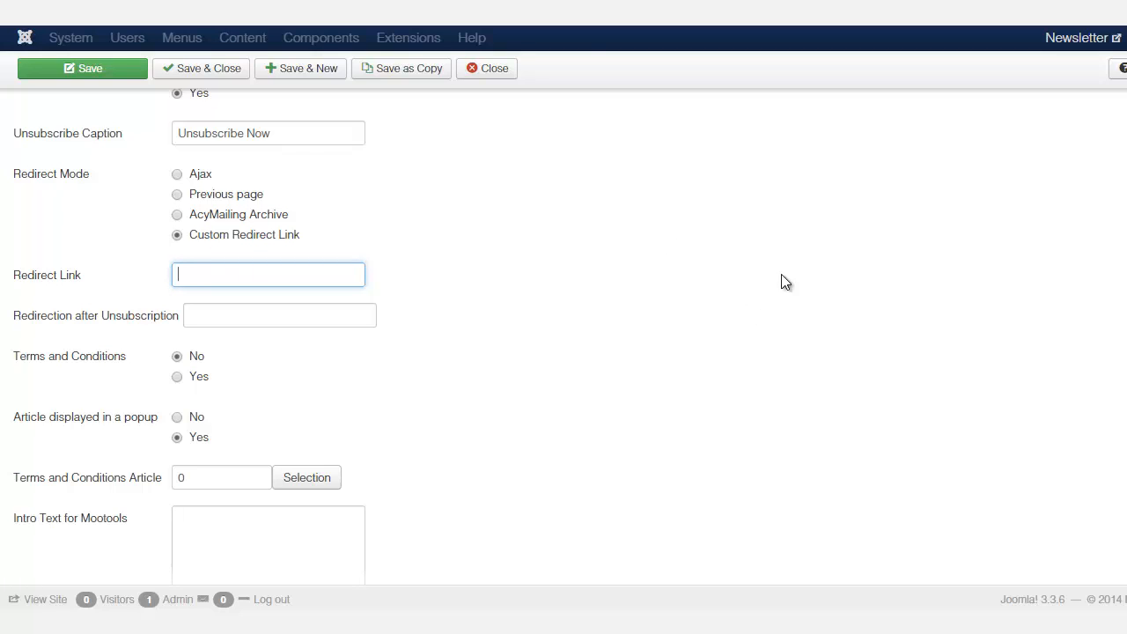
{"action": "scroll", "coordinate": [244, 227], "scroll_direction": "up", "scroll_amount": 1}
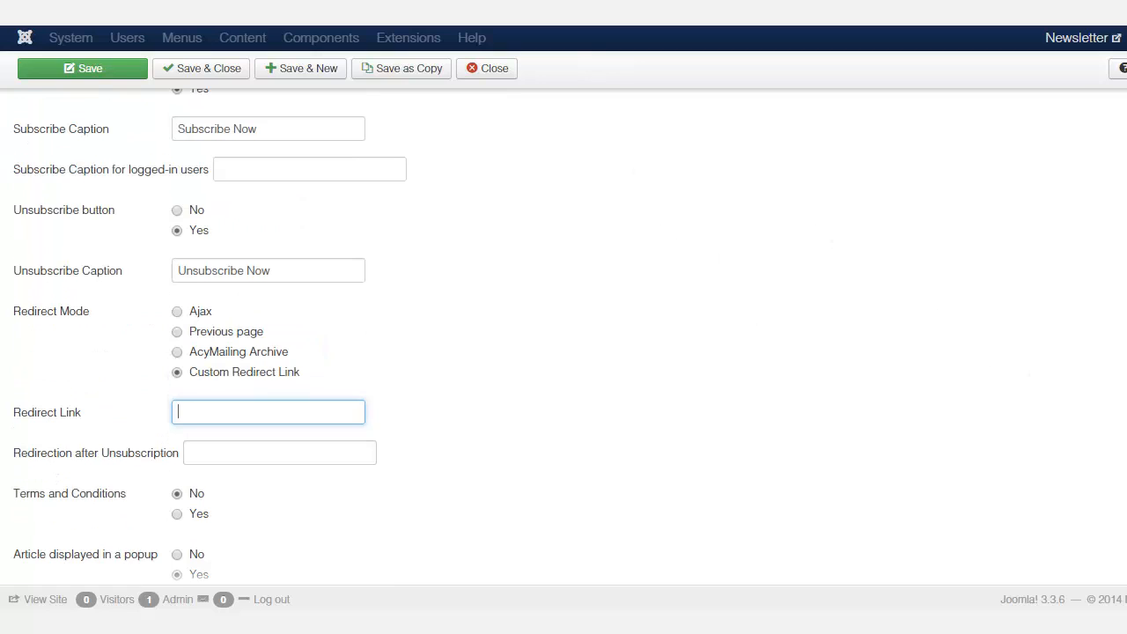
{"action": "scroll", "coordinate": [244, 227], "scroll_direction": "down", "scroll_amount": 1}
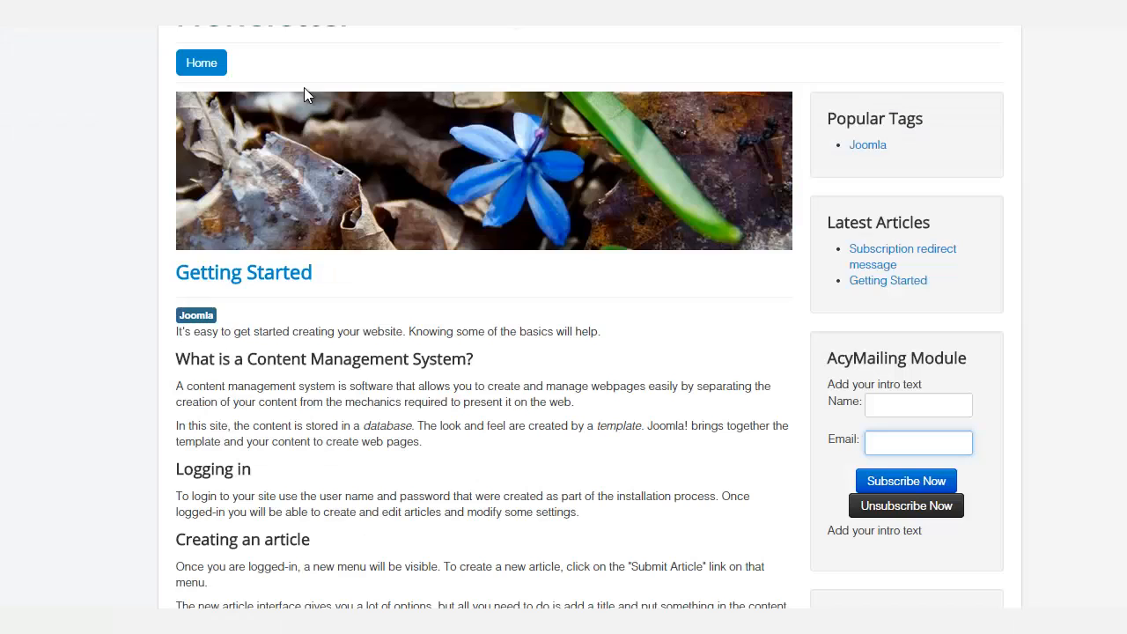
Open the Redirect Message page on the site and copy its URL
{"action": "left_click", "coordinate": [190, 67]}
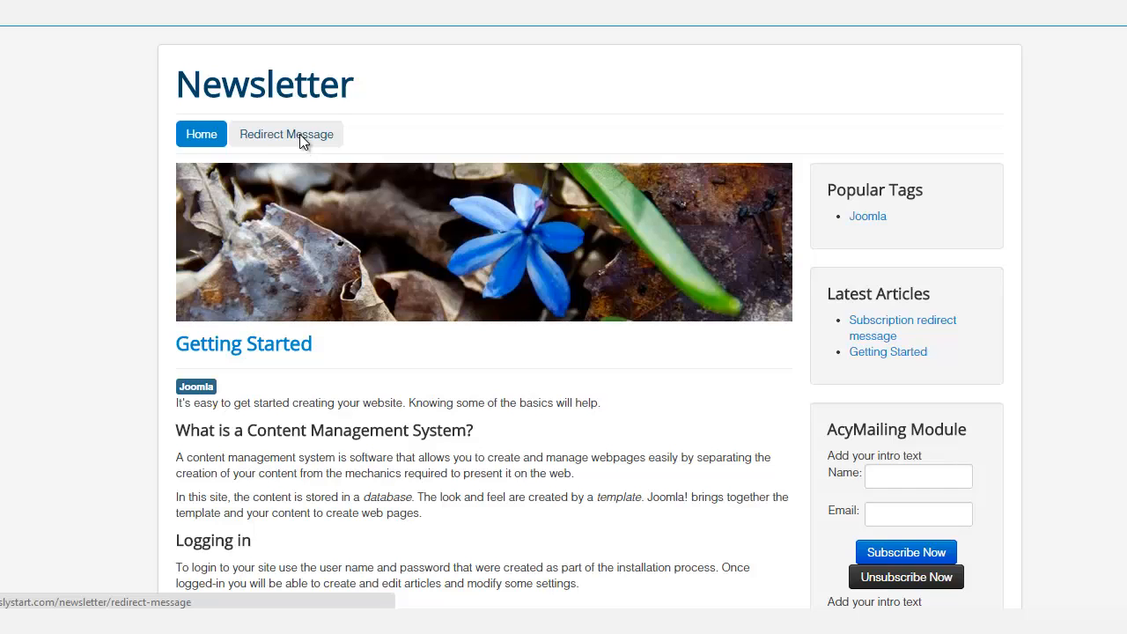
{"action": "left_click", "coordinate": [300, 134]}
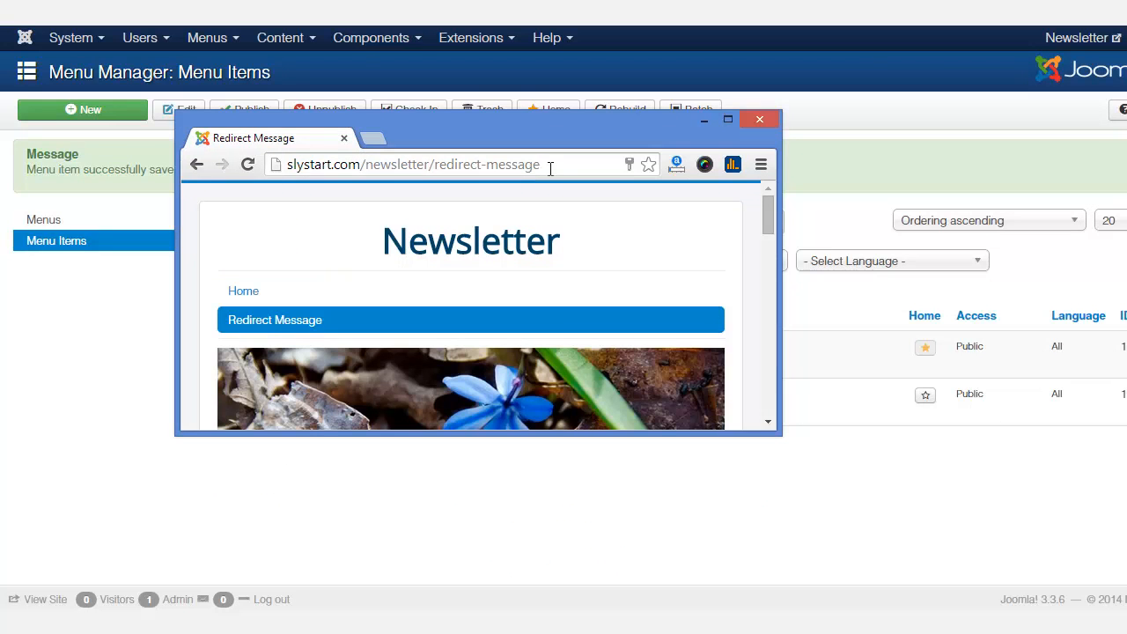
{"action": "left_click_drag", "start_coordinate": [551, 168], "coordinate": [288, 173]}
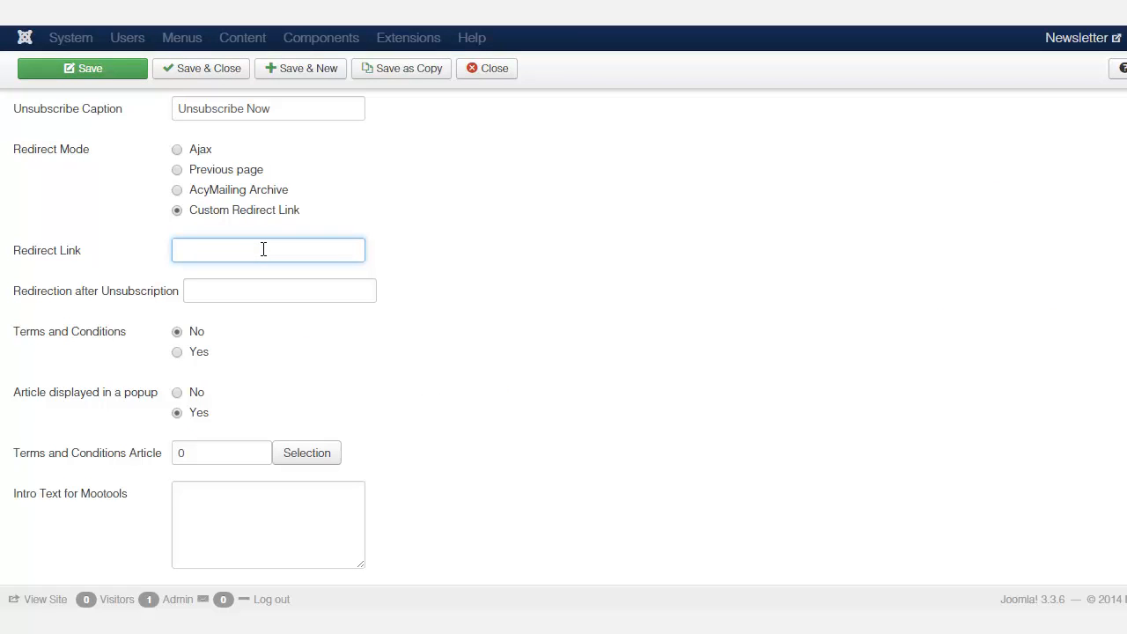
Paste the Redirect Message page URL into the module's Redirect Link field
{"action": "type", "text": "http://slystart.com/newsletter/redirect-message"}
{"action": "left_click_drag", "start_coordinate": [354, 251], "coordinate": [156, 253]}
{"action": "left_click", "coordinate": [216, 253]}
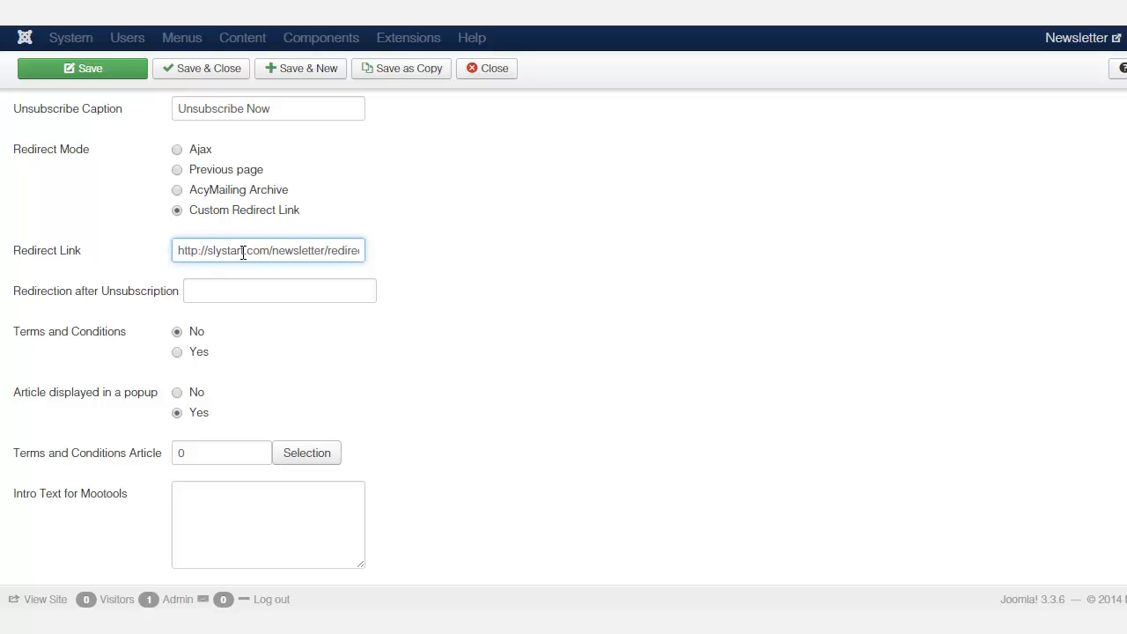
Save the module with the new Redirect Link
{"action": "left_click_drag", "start_coordinate": [269, 252], "coordinate": [407, 257]}
{"action": "scroll", "coordinate": [1094, 181], "scroll_direction": "up", "scroll_amount": 10}
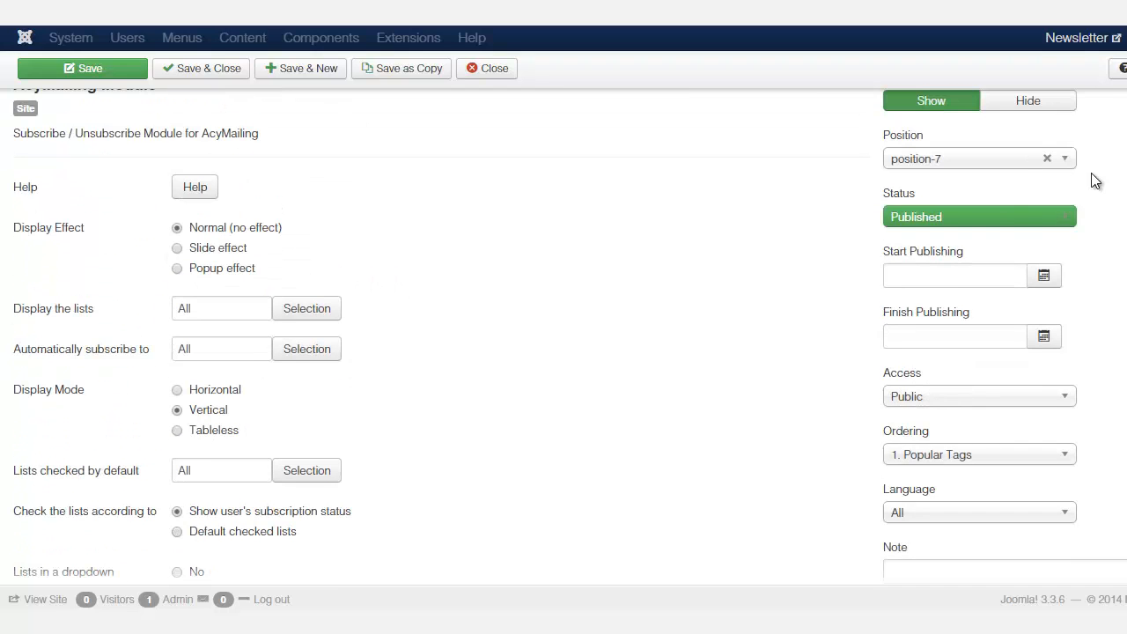
{"action": "left_click", "coordinate": [102, 72]}
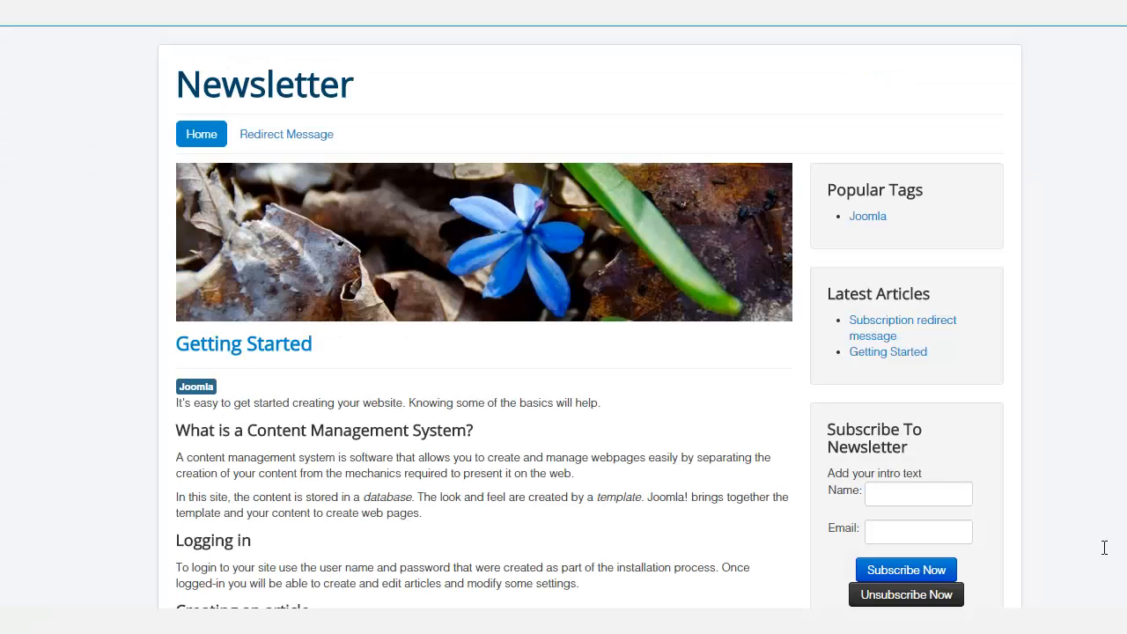
Test the subscription form on the Home page by subscribing with a name and an e-mail address
{"action": "left_click", "coordinate": [201, 133]}
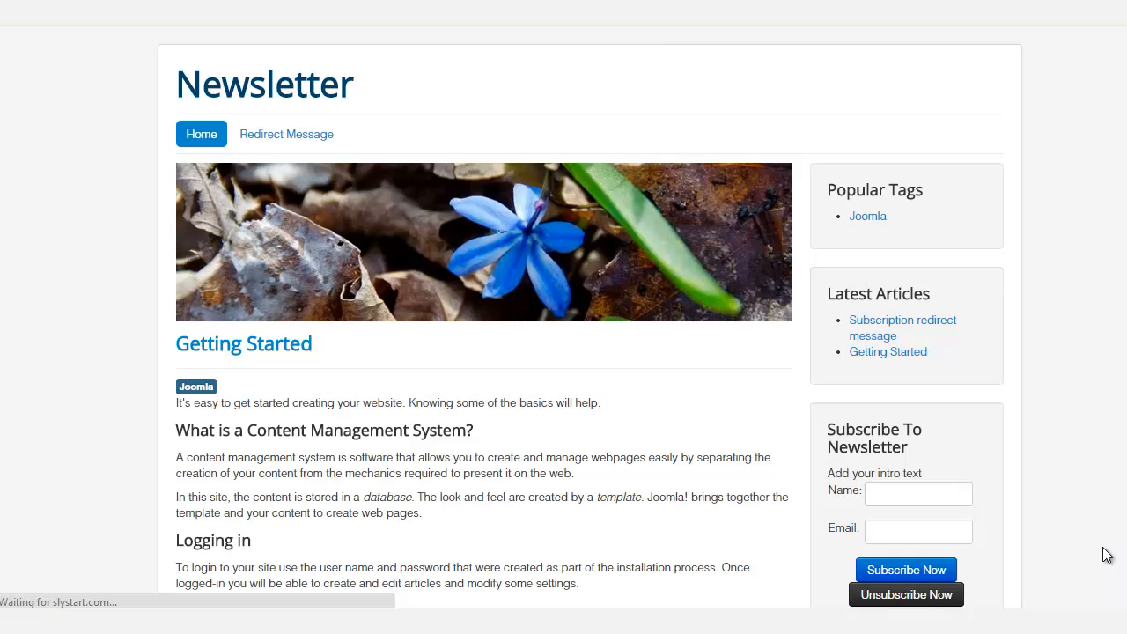
{"action": "scroll", "coordinate": [1107, 555], "scroll_direction": "down", "scroll_amount": 3}
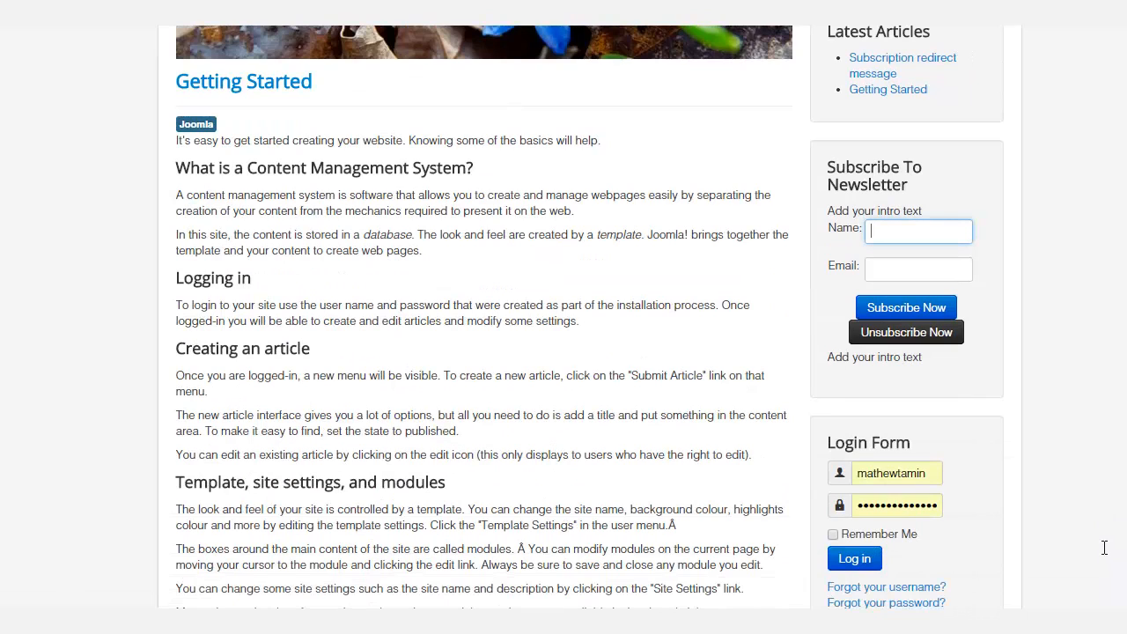
{"action": "type", "text": "mathew"}
{"action": "key", "text": "Tab"}
{"action": "type", "text": "e"}
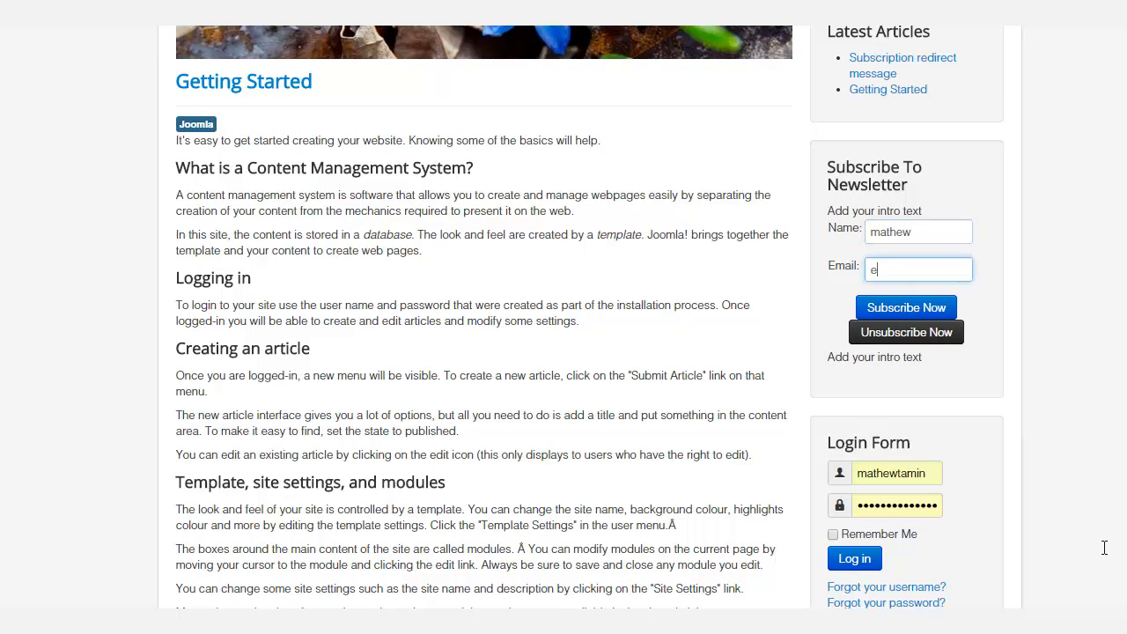
{"action": "type", "text": "mail@email.com"}
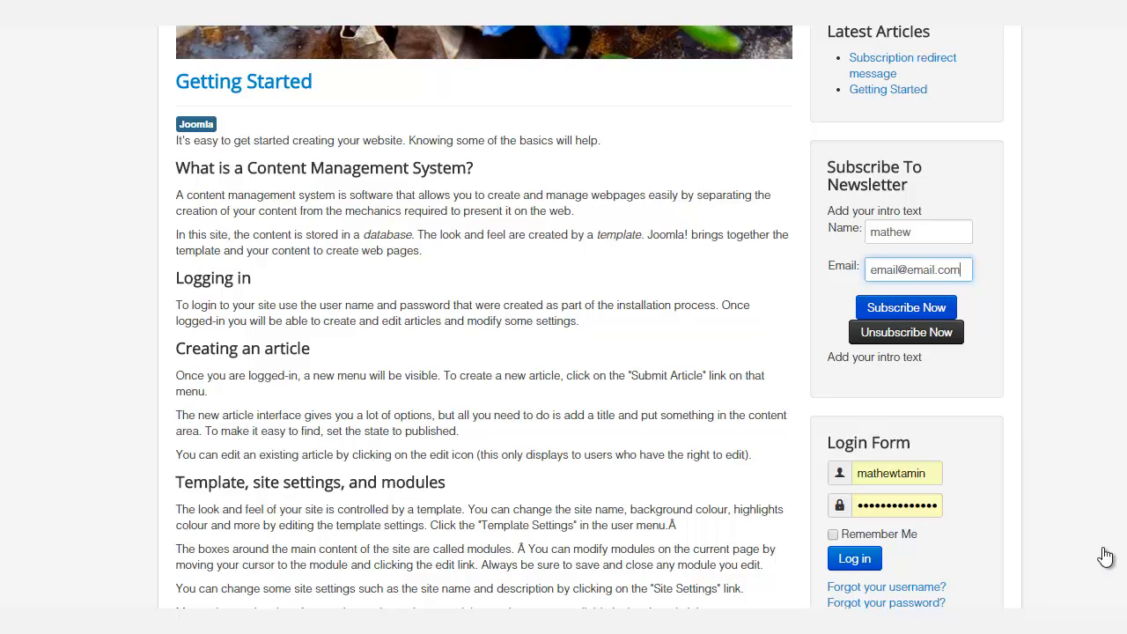
{"action": "scroll", "coordinate": [1107, 555], "scroll_direction": "up", "scroll_amount": 3}
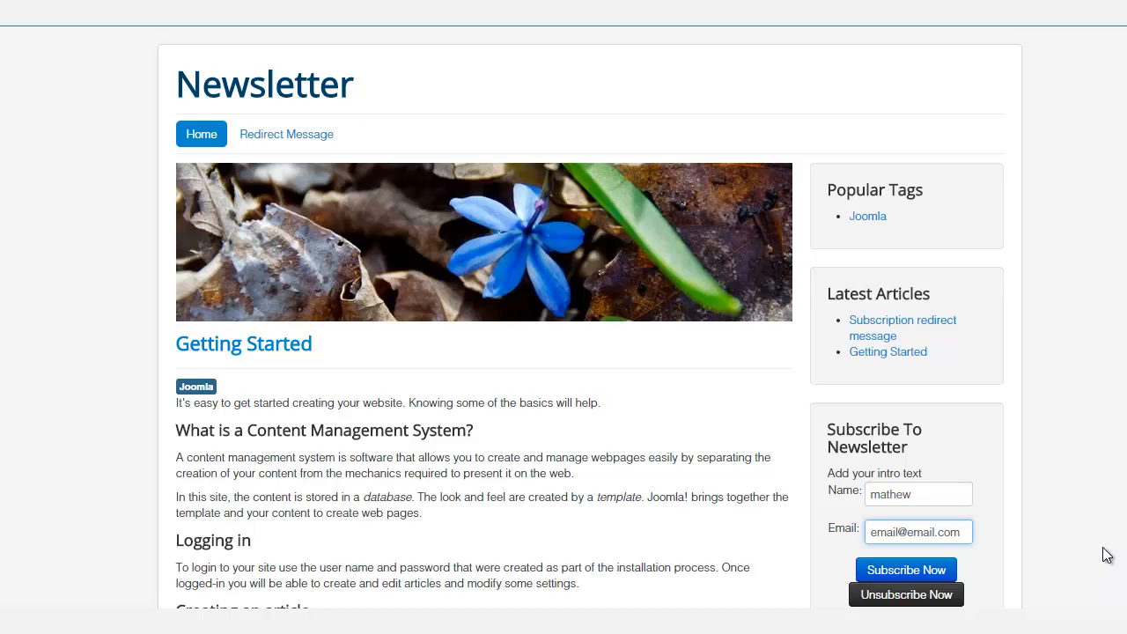
{"action": "scroll", "coordinate": [1107, 554], "scroll_direction": "down", "scroll_amount": 3}
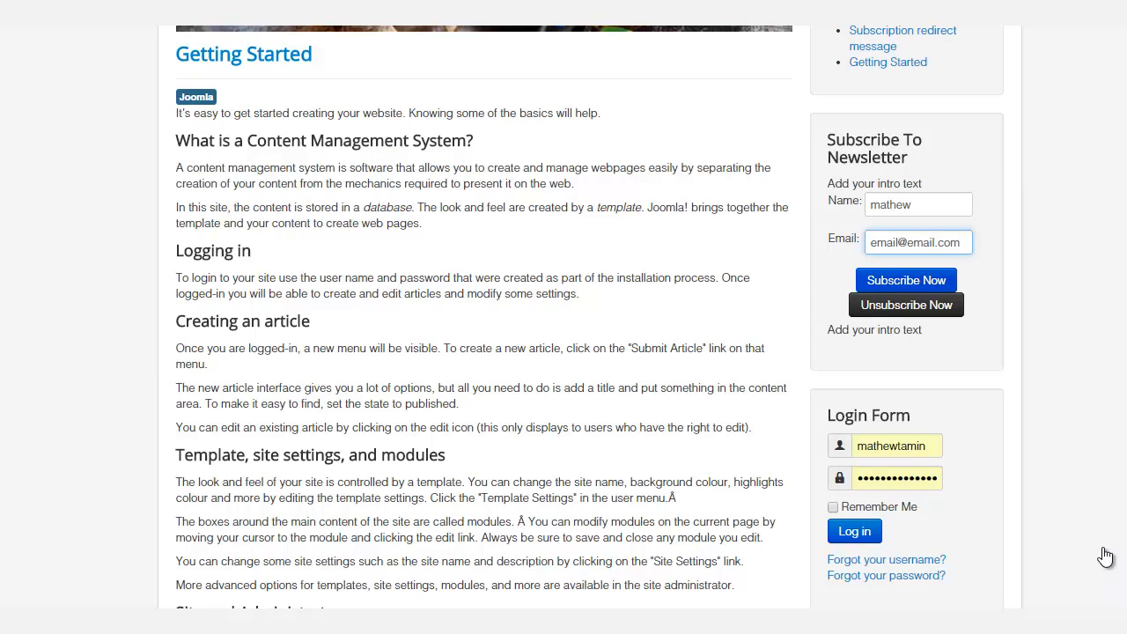
{"action": "key", "text": "Tab"}
{"action": "key", "text": "Return"}
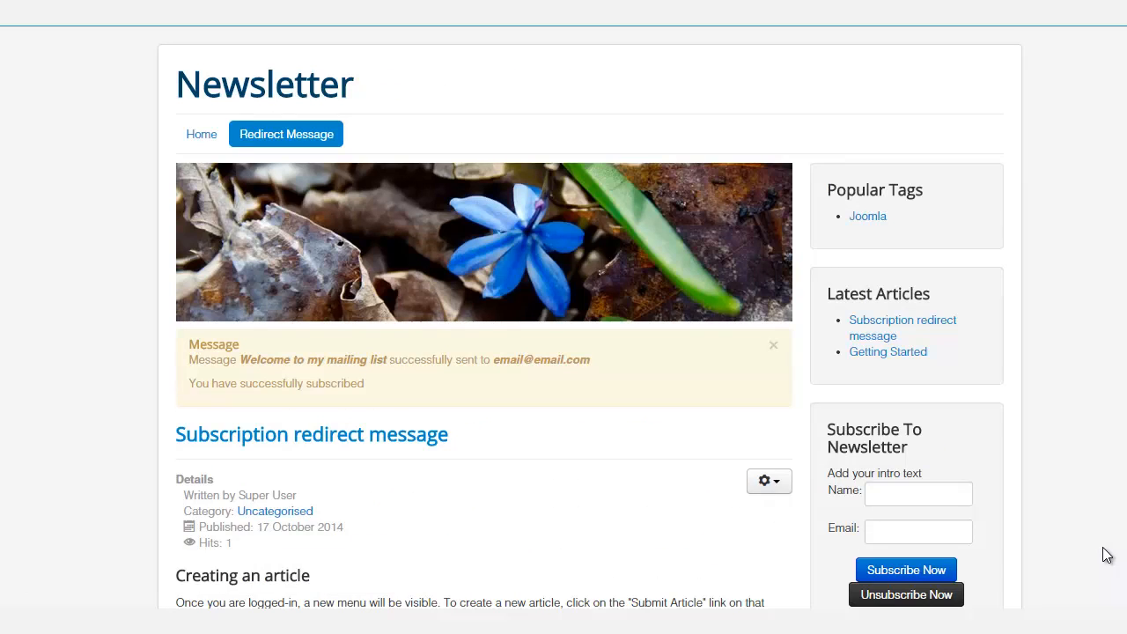
Review the Redirect Message page with its subscription confirmation message
{"action": "scroll", "coordinate": [1107, 555], "scroll_direction": "down", "scroll_amount": 3}
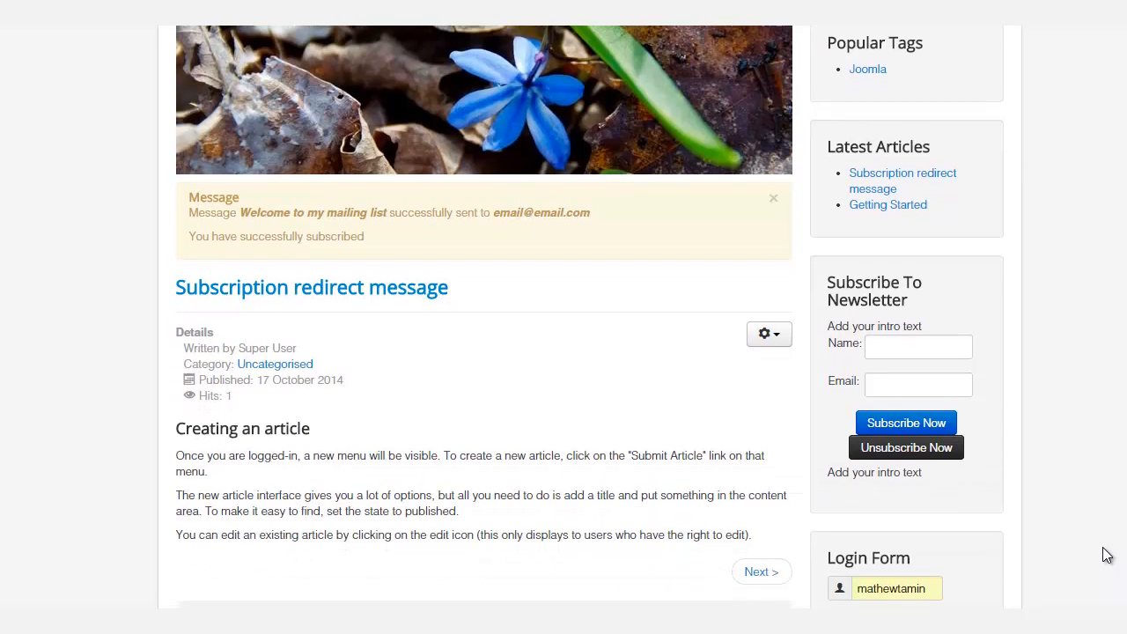
{"action": "scroll", "coordinate": [1107, 555], "scroll_direction": "up", "scroll_amount": 1}
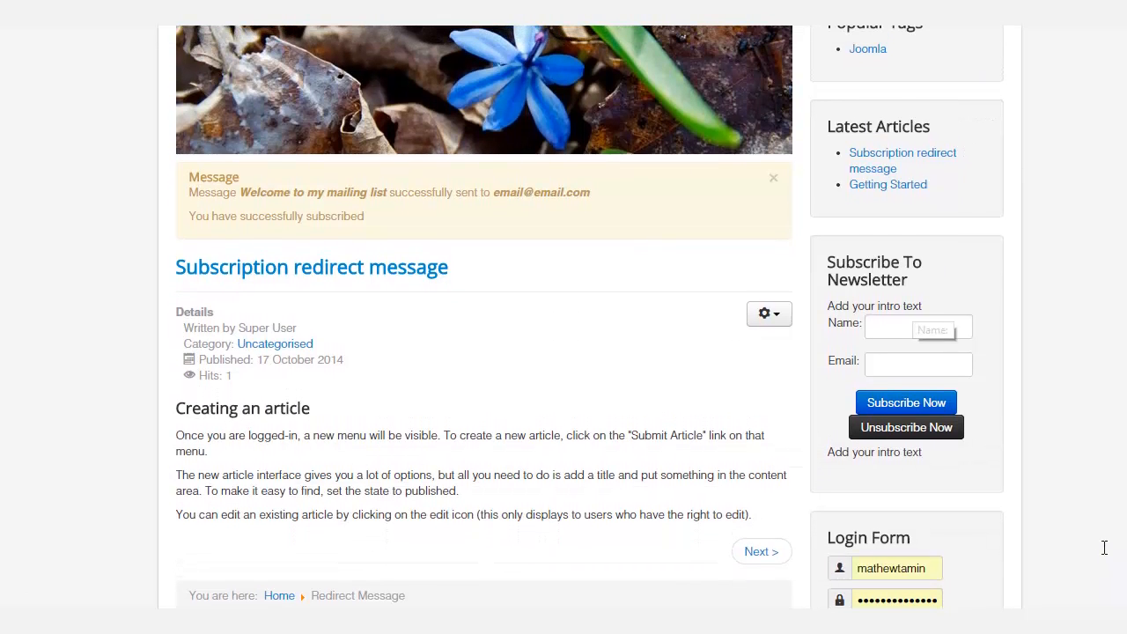
{"action": "scroll", "coordinate": [1107, 555], "scroll_direction": "up", "scroll_amount": 1}
{"action": "scroll", "coordinate": [1107, 555], "scroll_direction": "up", "scroll_amount": 2}
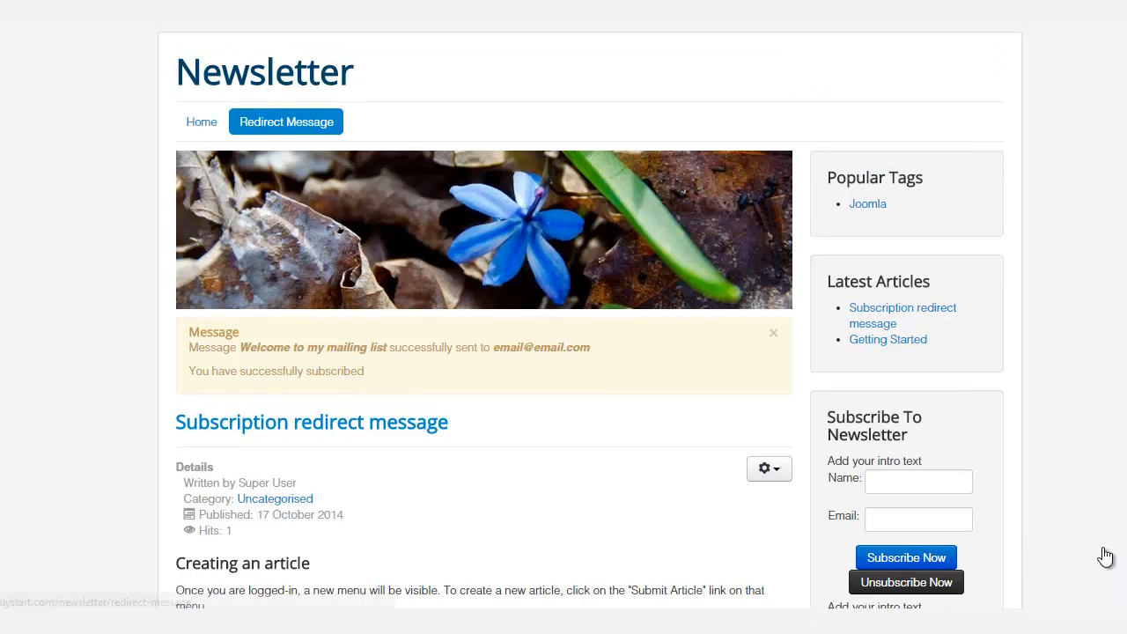
{"action": "scroll", "coordinate": [1107, 555], "scroll_direction": "down", "scroll_amount": 3}
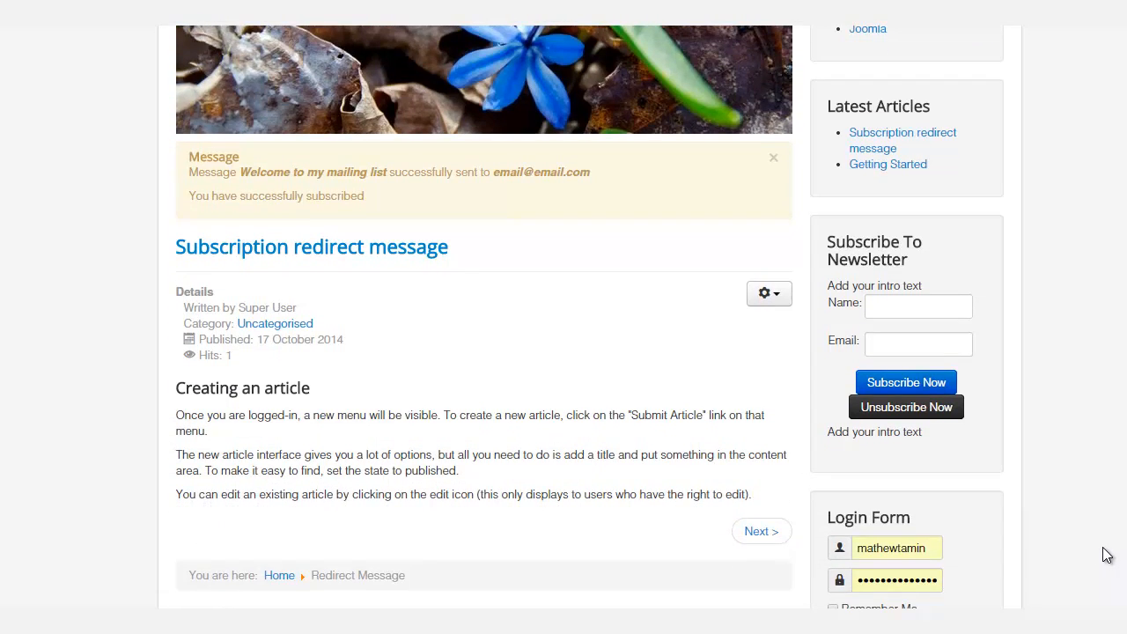
{"action": "scroll", "coordinate": [1107, 555], "scroll_direction": "up", "scroll_amount": 3}
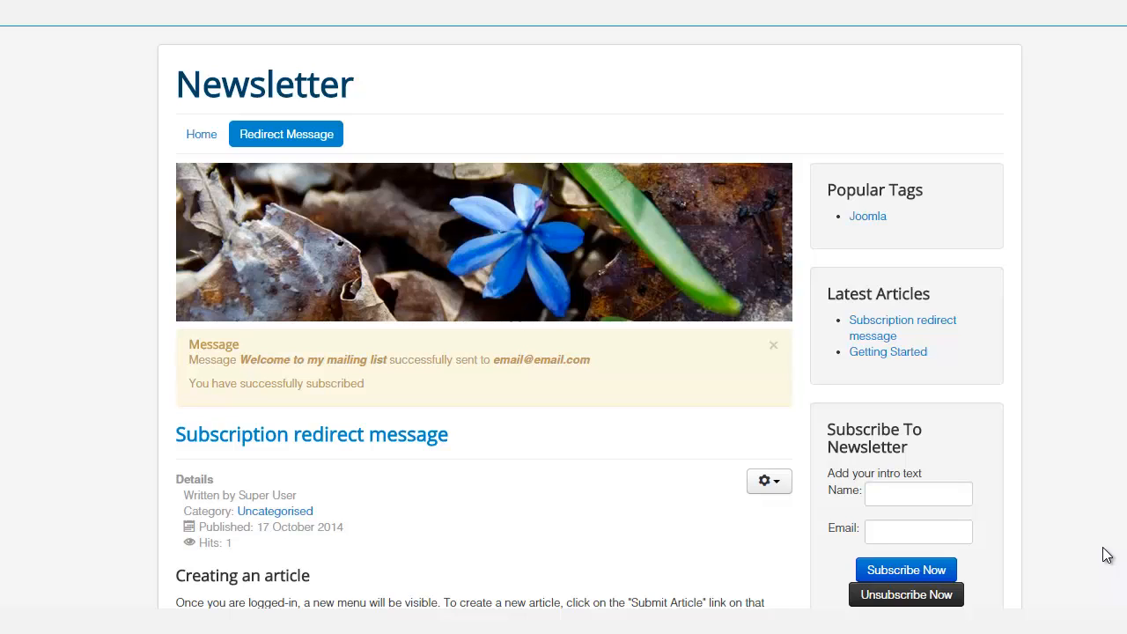
Create a new menu titled Hide with menu type and description "hide menu", and save and close it
{"action": "key", "text": "ctrl+Tab"}
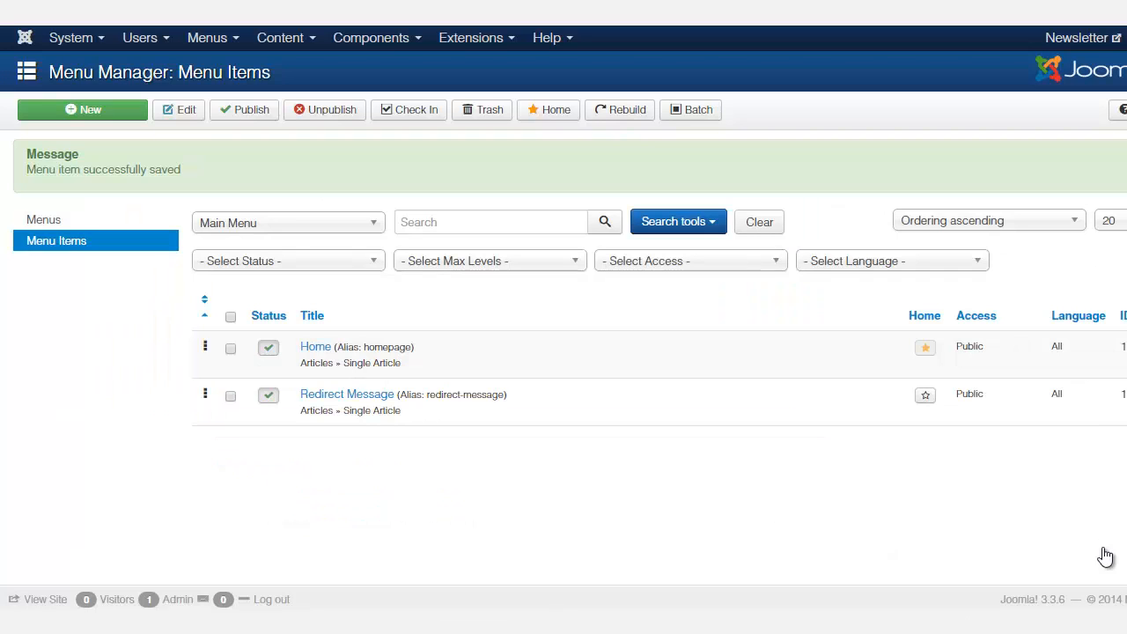
{"action": "left_click", "coordinate": [213, 38]}
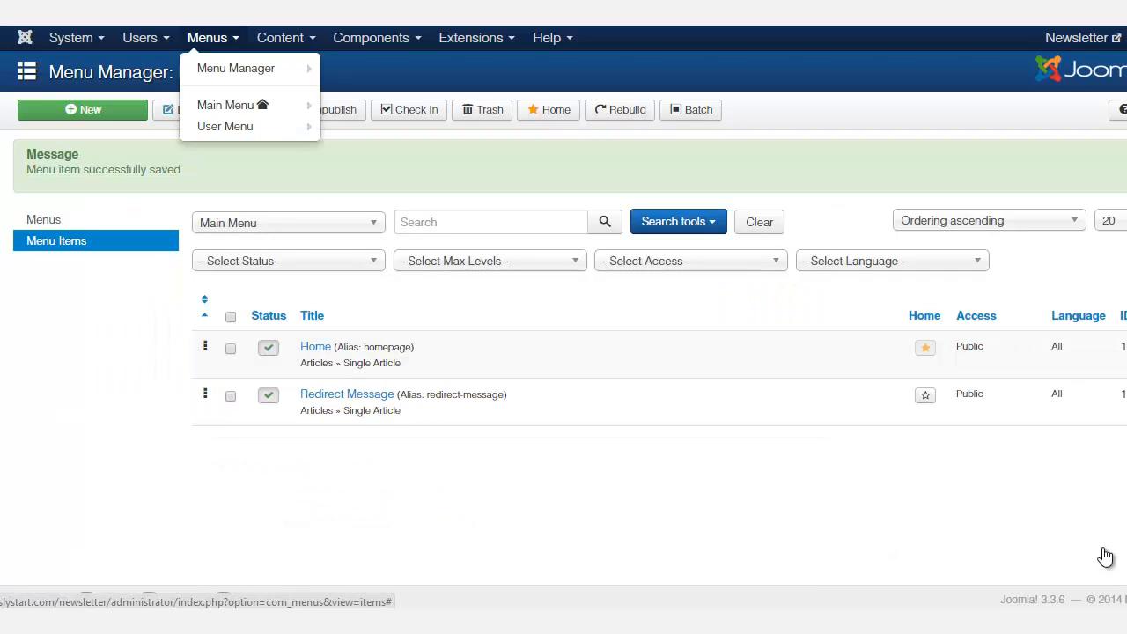
{"action": "left_click", "coordinate": [213, 38]}
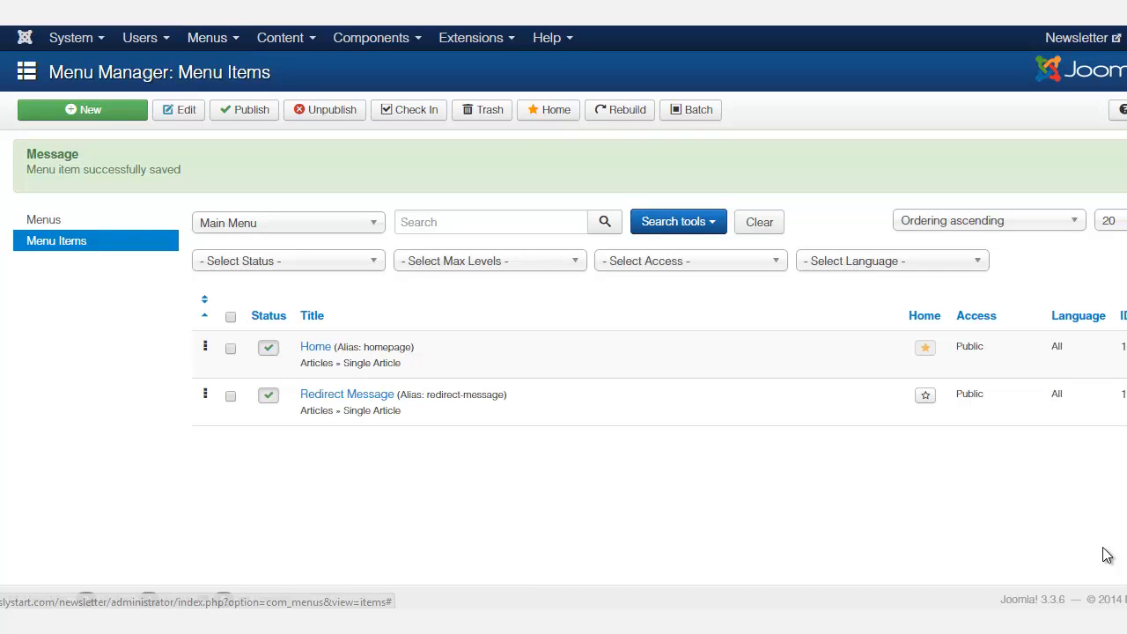
{"action": "left_click", "coordinate": [213, 38]}
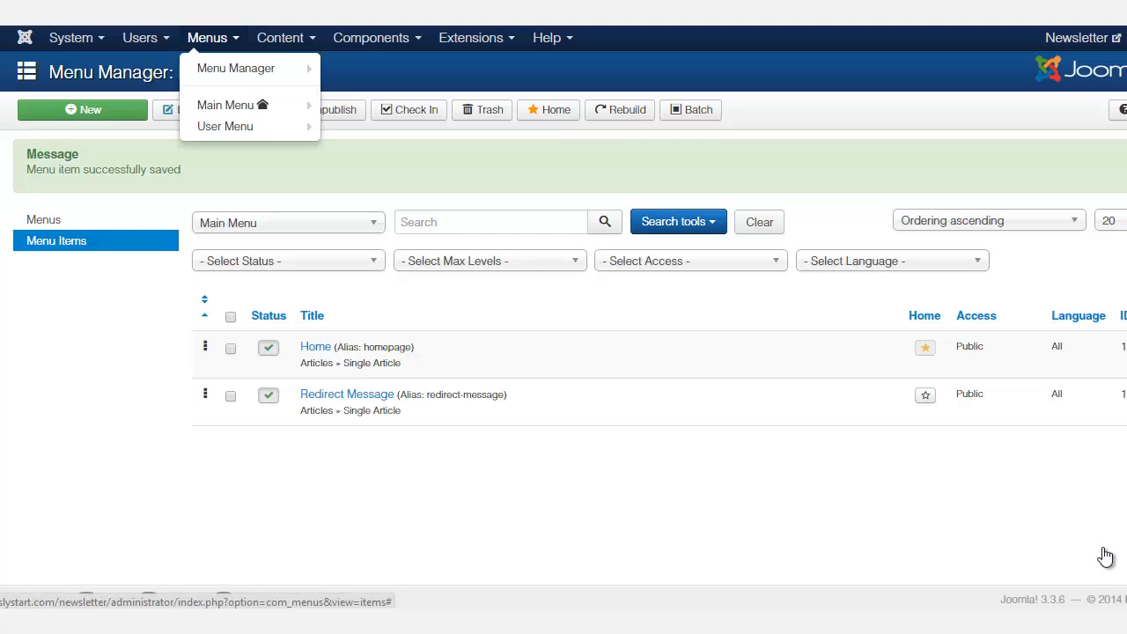
{"action": "mouse_move", "coordinate": [236, 68]}
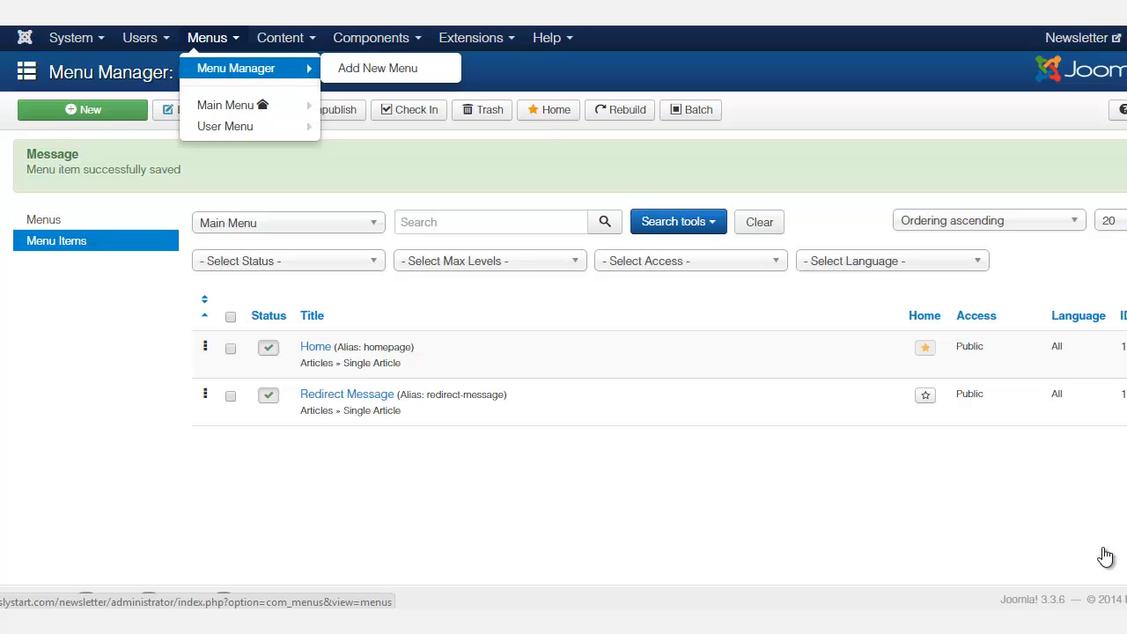
{"action": "left_click", "coordinate": [378, 68]}
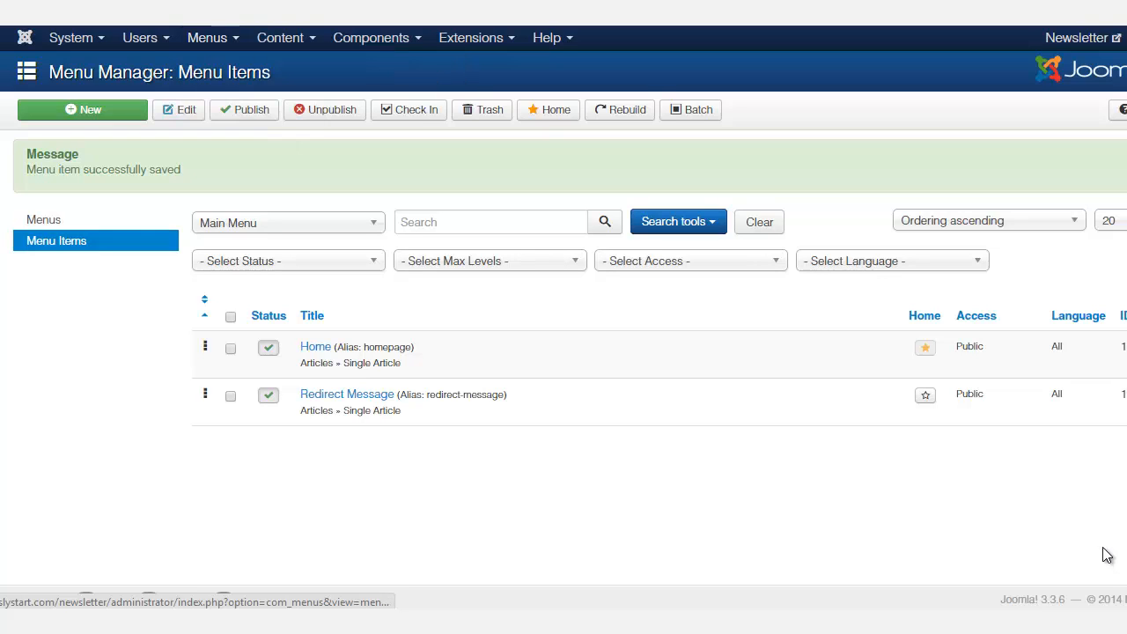
{"action": "type", "text": "Hide"}
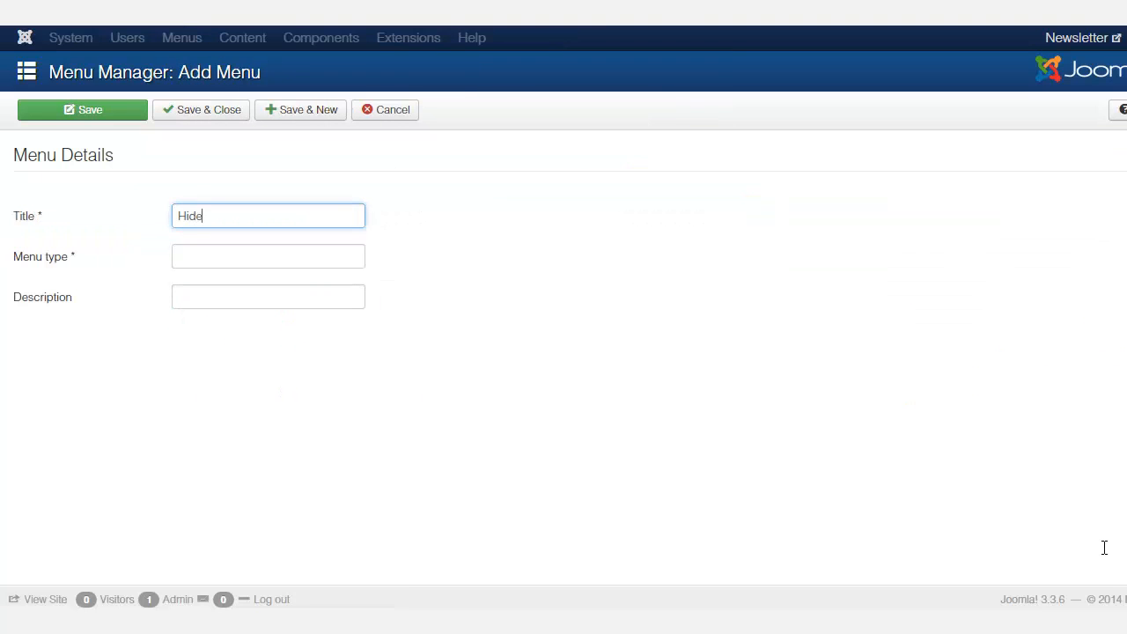
{"action": "key", "text": "Tab"}
{"action": "type", "text": "hide me"}
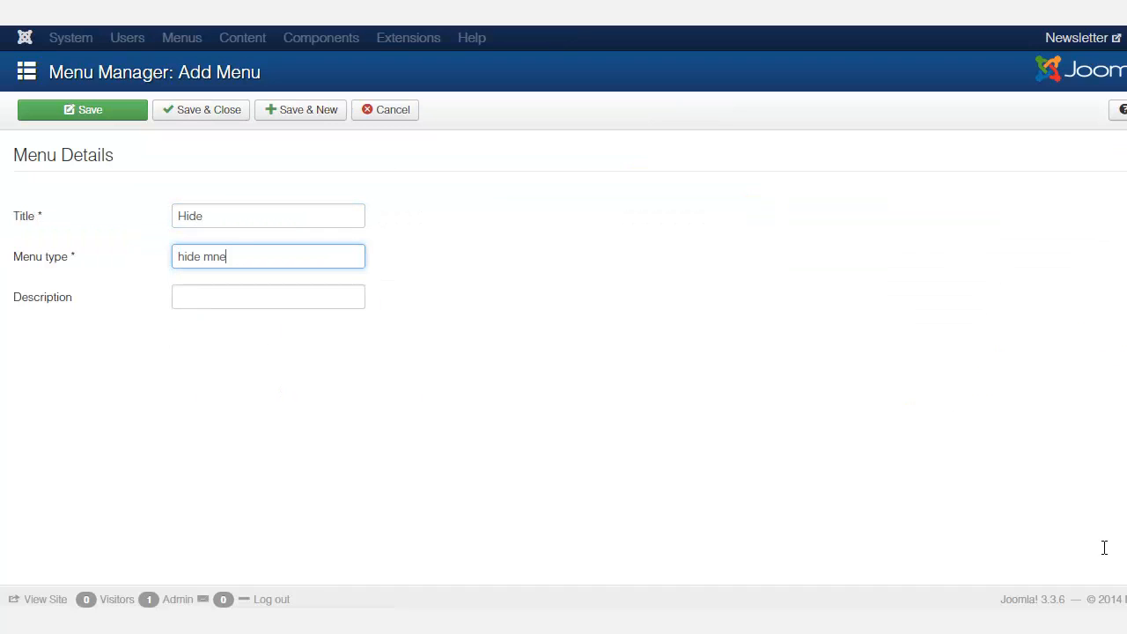
{"action": "type", "text": "nu"}
{"action": "key", "text": "Tab"}
{"action": "type", "text": "hide menu"}
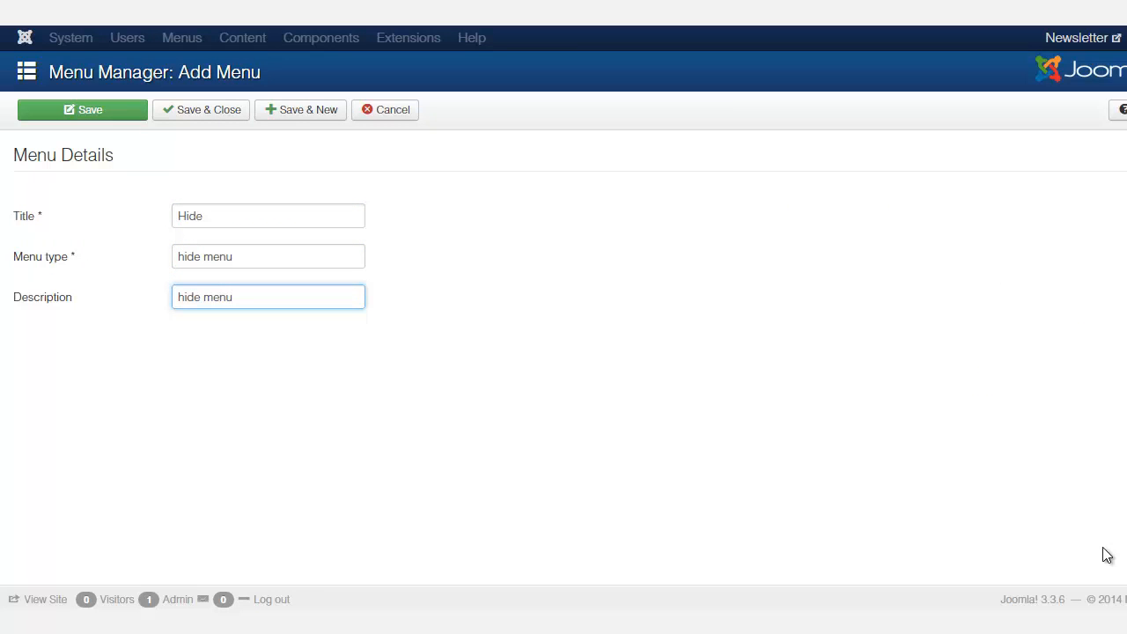
{"action": "left_click", "coordinate": [202, 110]}
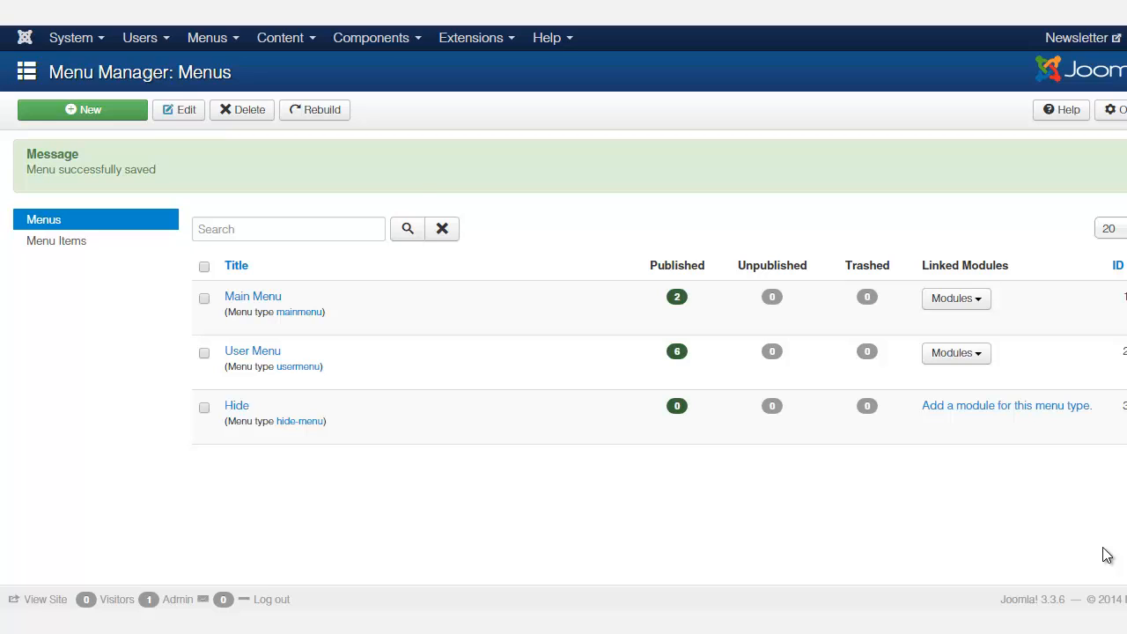
Move the Redirect Message menu item from Main Menu to the Hide menu location, then save and close
{"action": "left_click", "coordinate": [212, 38]}
{"action": "mouse_move", "coordinate": [236, 69]}
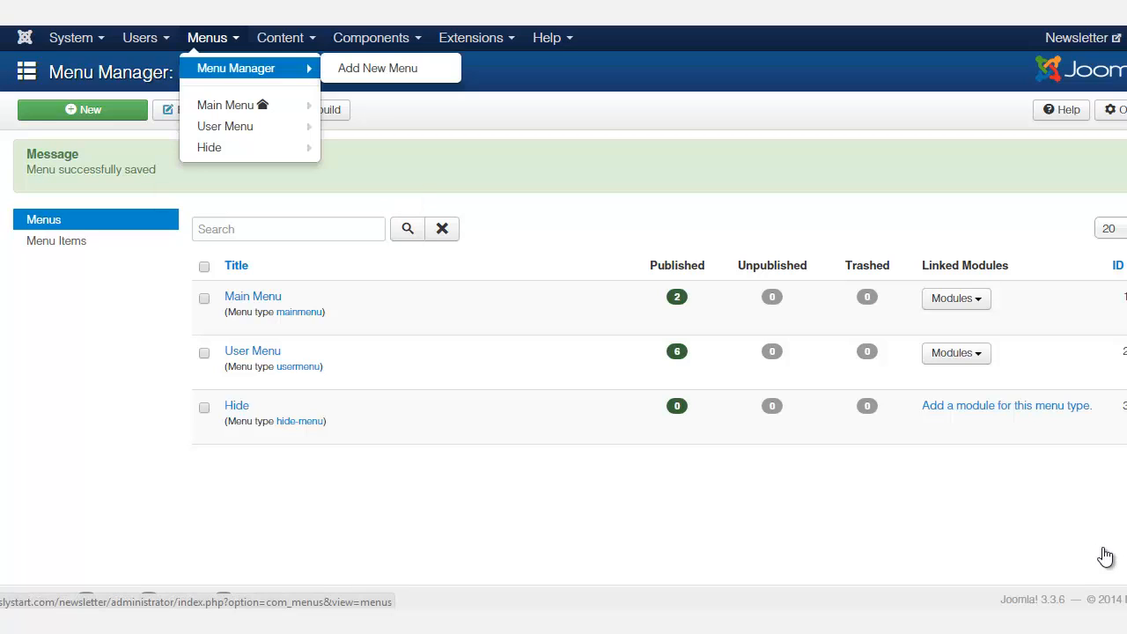
{"action": "left_click", "coordinate": [229, 105]}
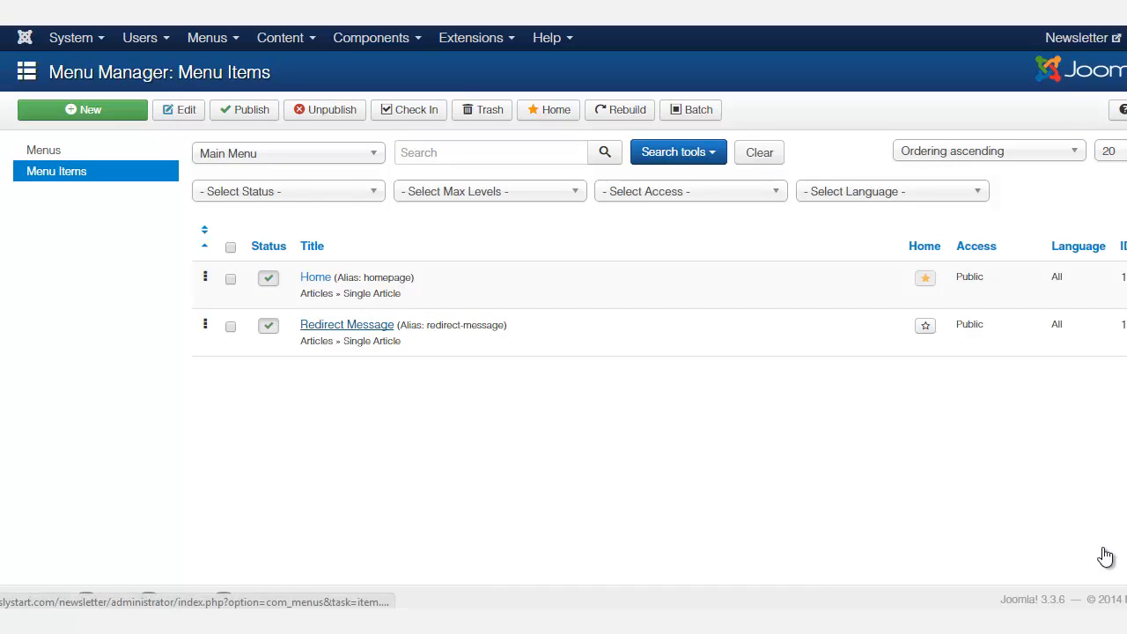
{"action": "left_click", "coordinate": [347, 325]}
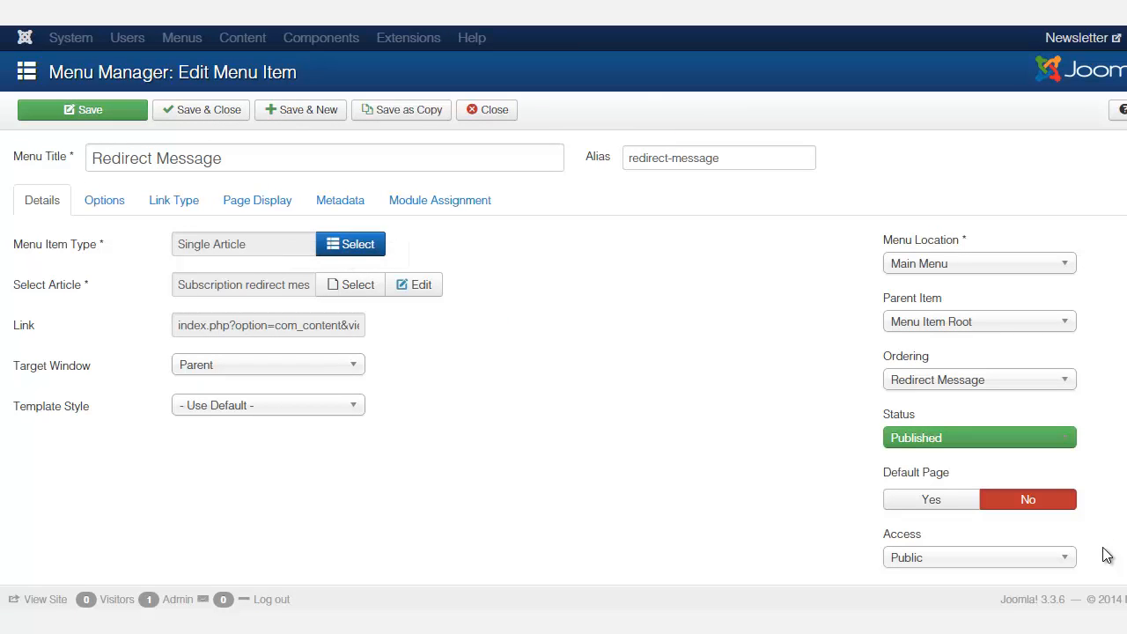
{"action": "left_click", "coordinate": [979, 264]}
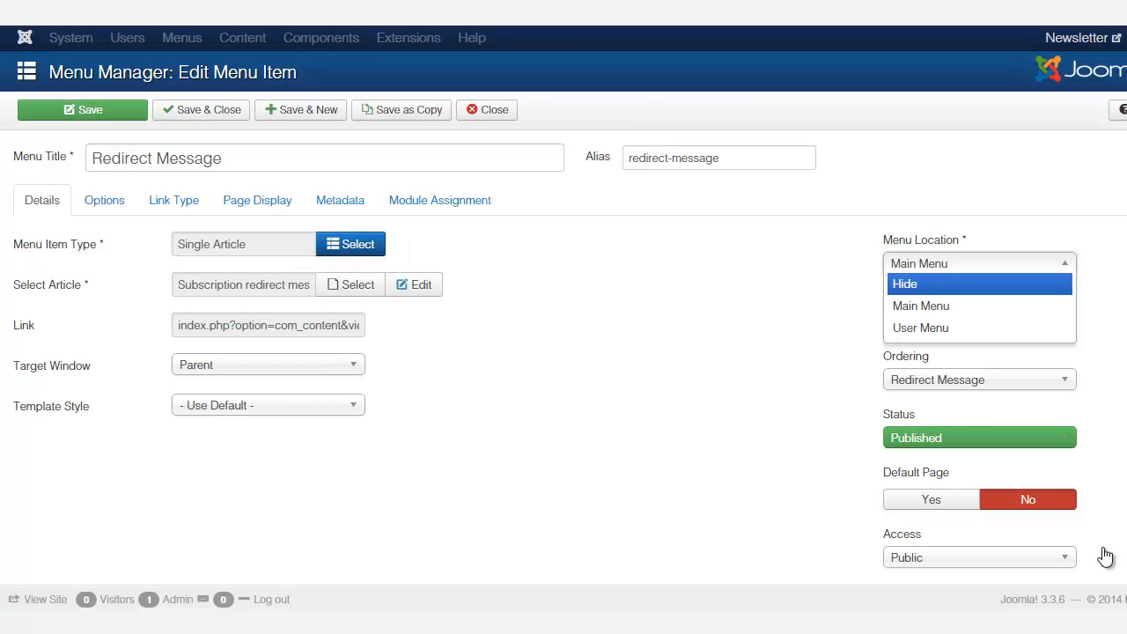
{"action": "key", "text": "Return"}
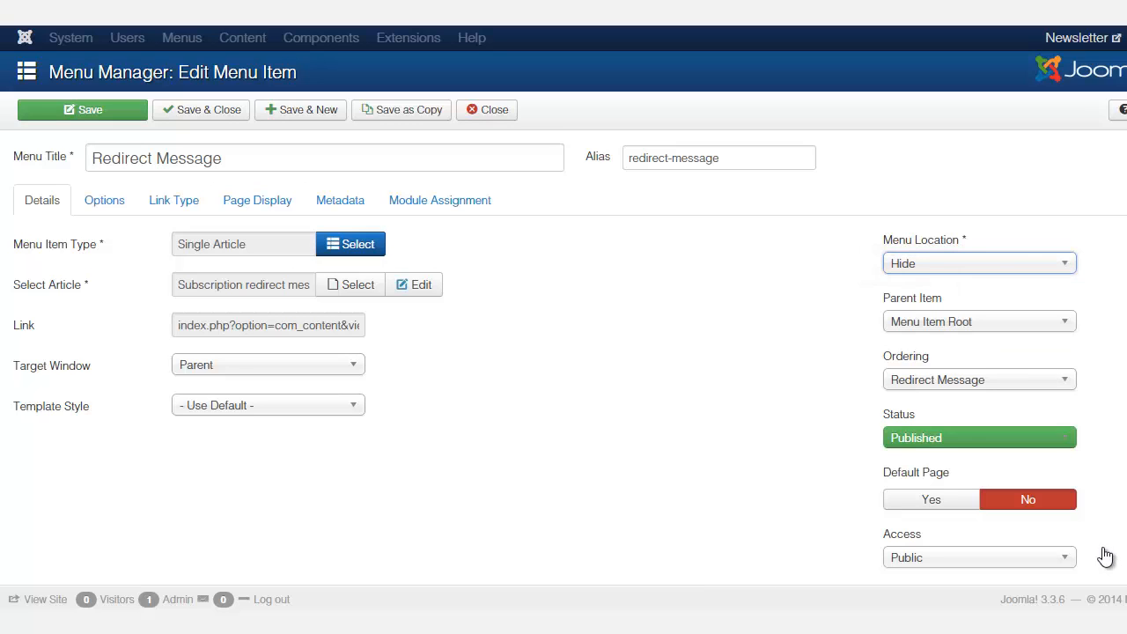
{"action": "left_click", "coordinate": [202, 110]}
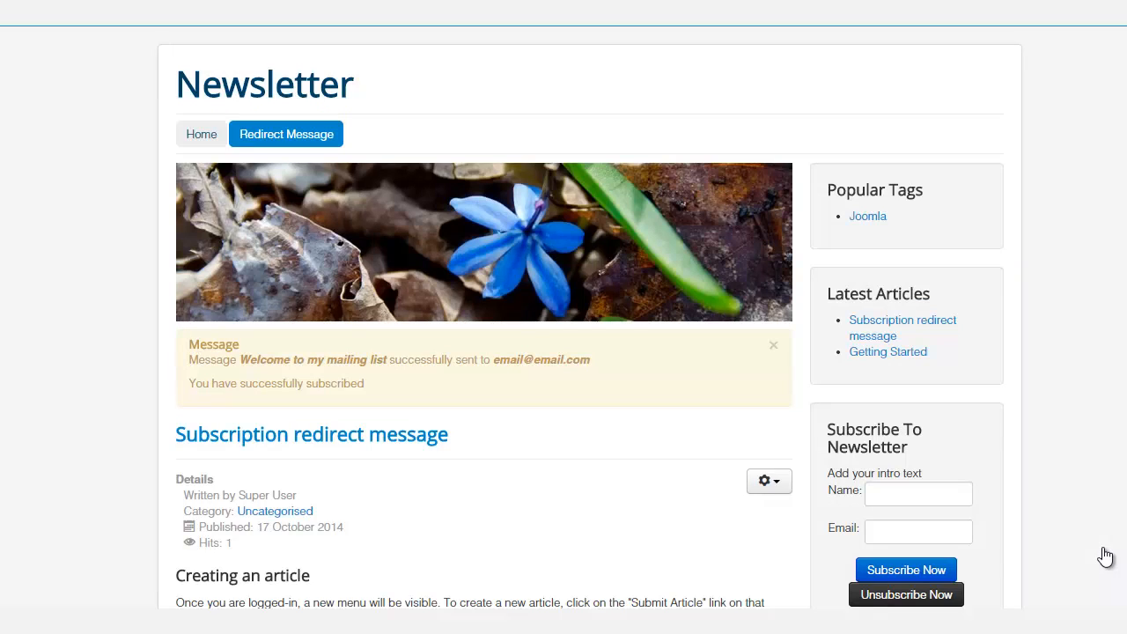
Return to the Home page and subscribe again through the newsletter form with a new name and e-mail address
{"action": "left_click", "coordinate": [201, 134]}
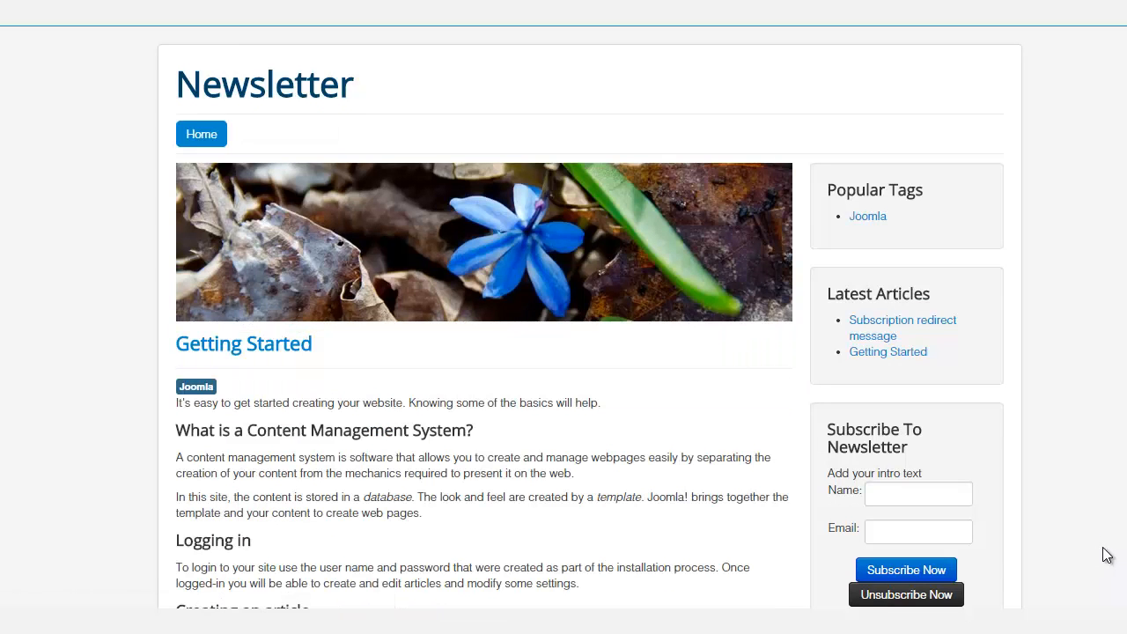
{"action": "scroll", "coordinate": [1107, 555], "scroll_direction": "down", "scroll_amount": 3}
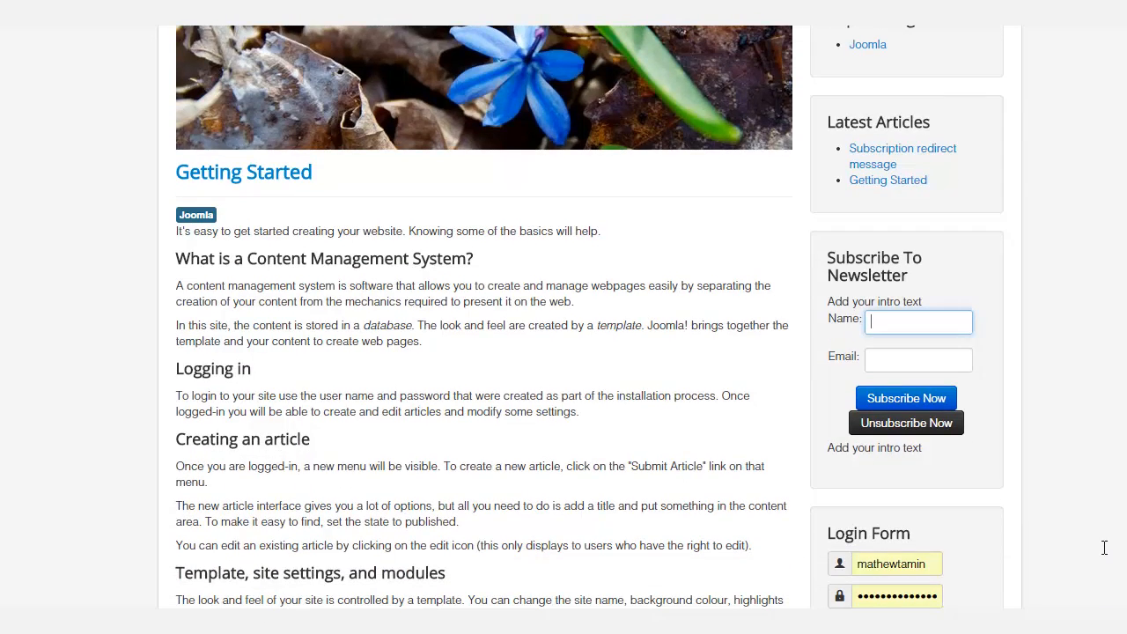
{"action": "type", "text": "email2@email2.com"}
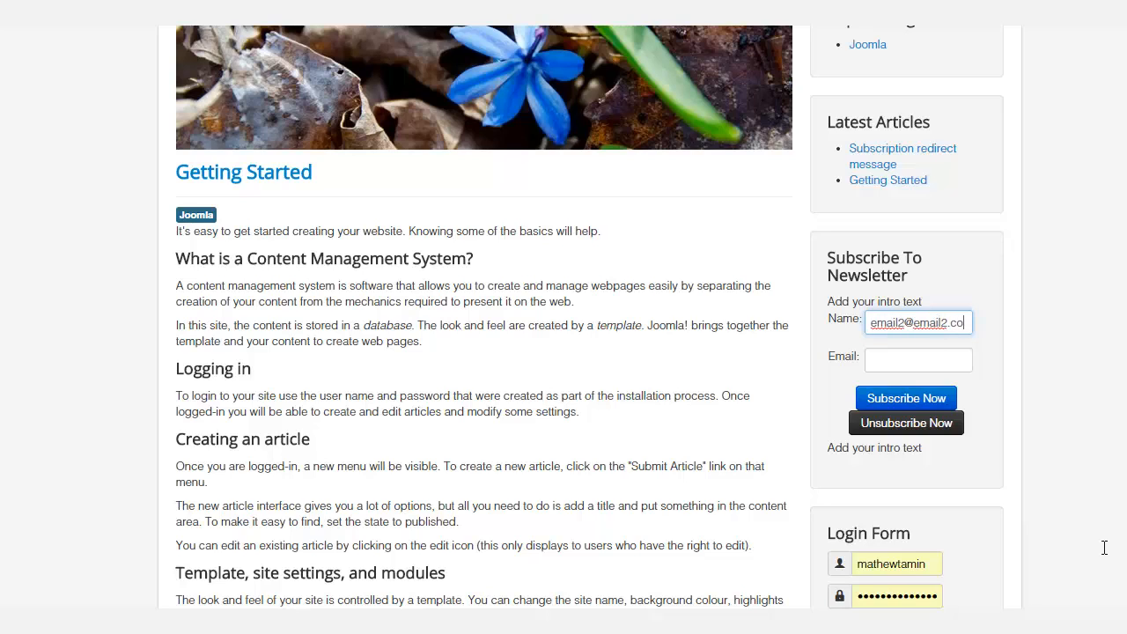
{"action": "key", "text": "Tab"}
{"action": "key", "text": "shift+Tab"}
{"action": "type", "text": "Mat"}
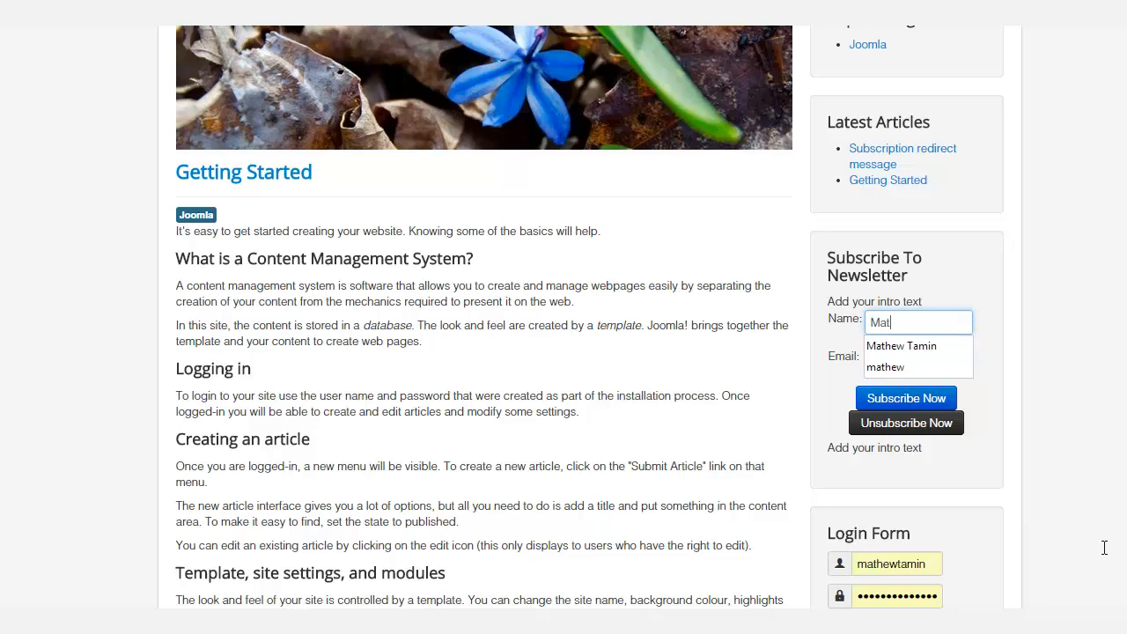
{"action": "type", "text": "hew t"}
{"action": "key", "text": "Tab"}
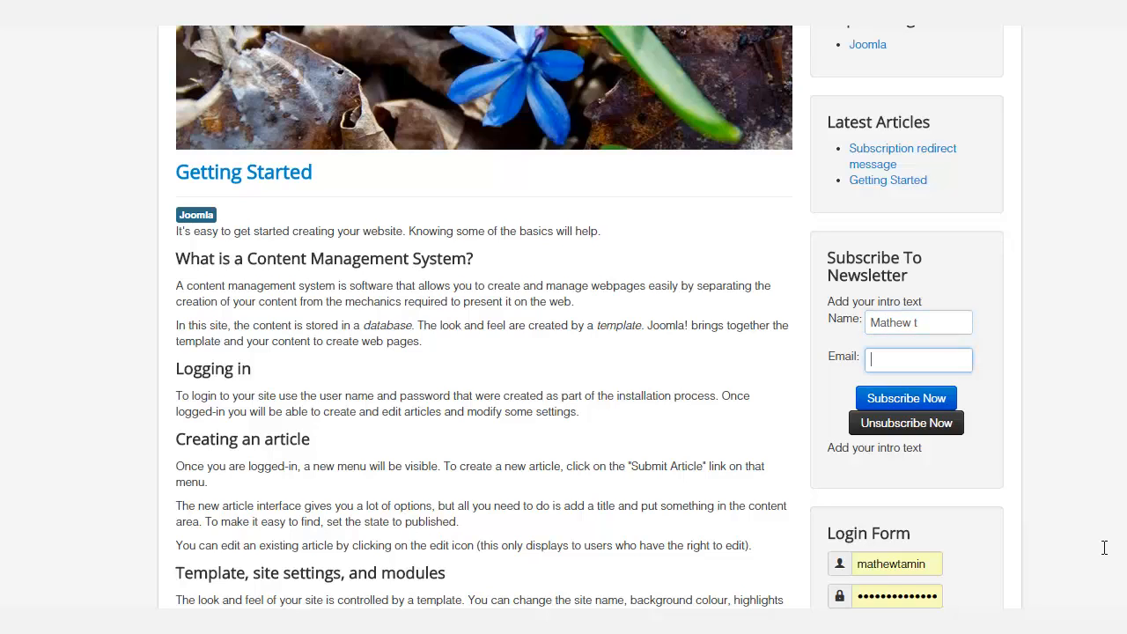
{"action": "type", "text": "email2@email"}
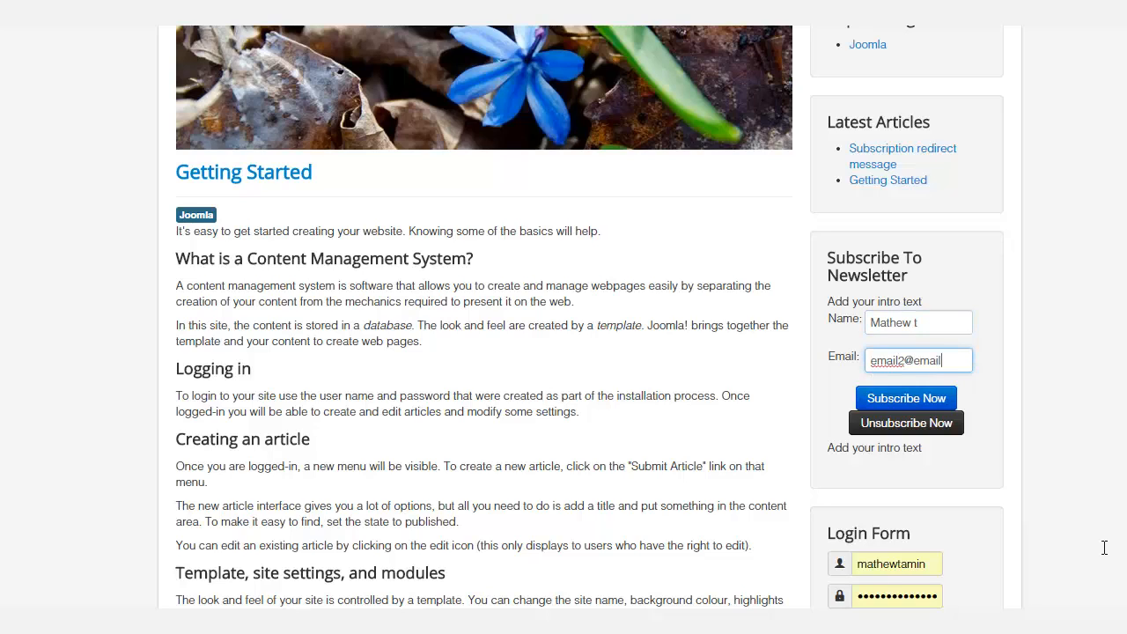
{"action": "type", "text": "2.com"}
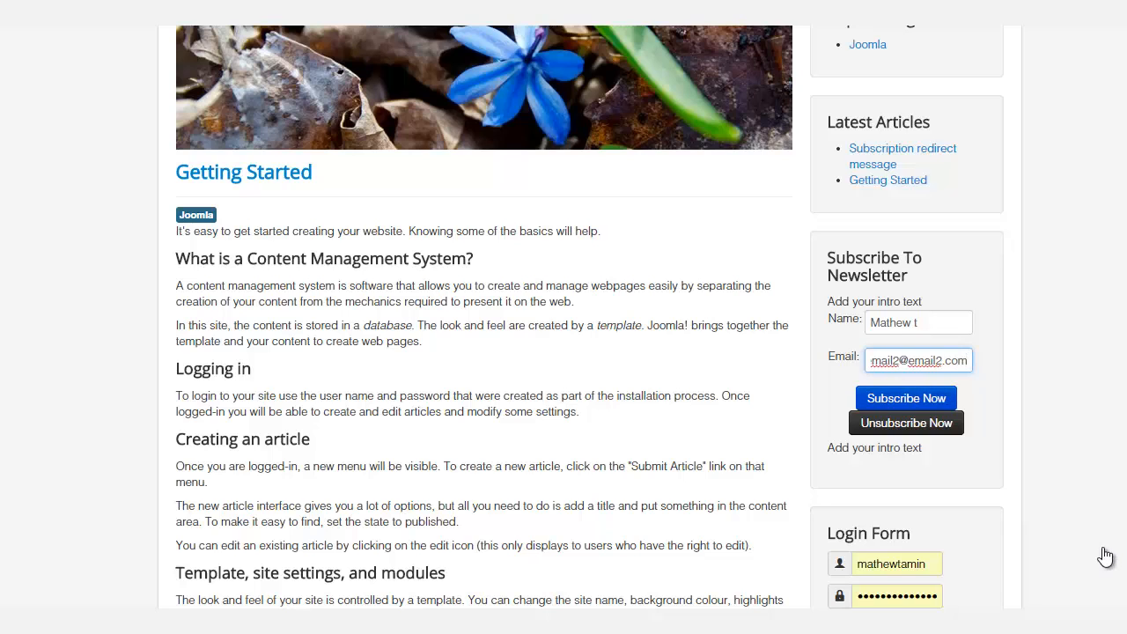
{"action": "key", "text": "Return"}
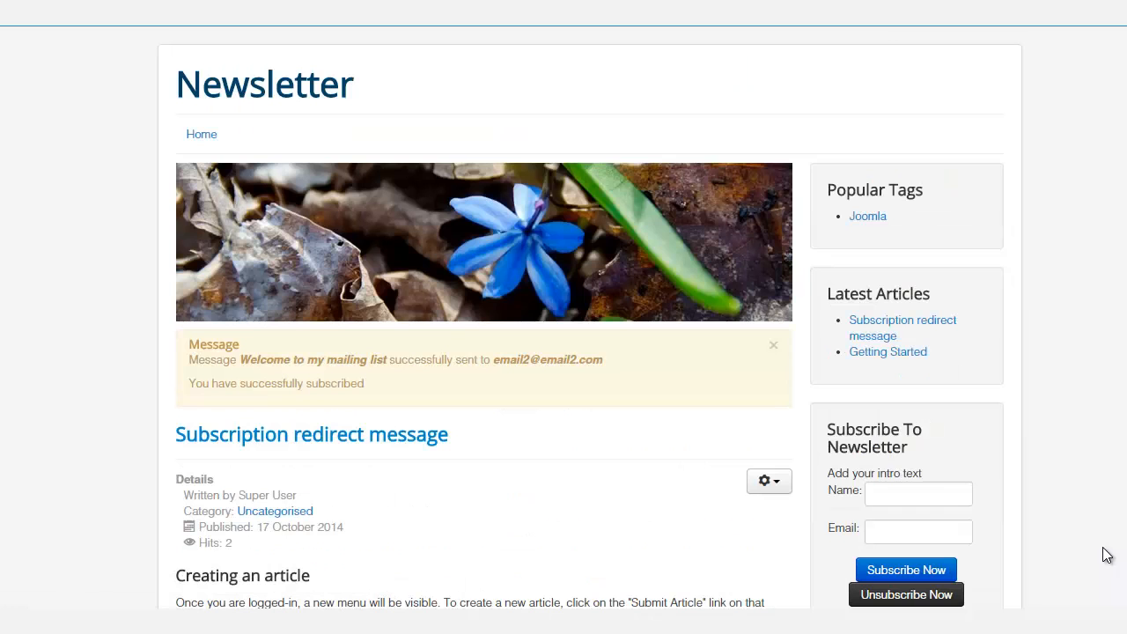
Examine the redirected article page and its subscription confirmation message now that its menu link is hidden
{"action": "scroll", "coordinate": [1107, 555], "scroll_direction": "down", "scroll_amount": 5}
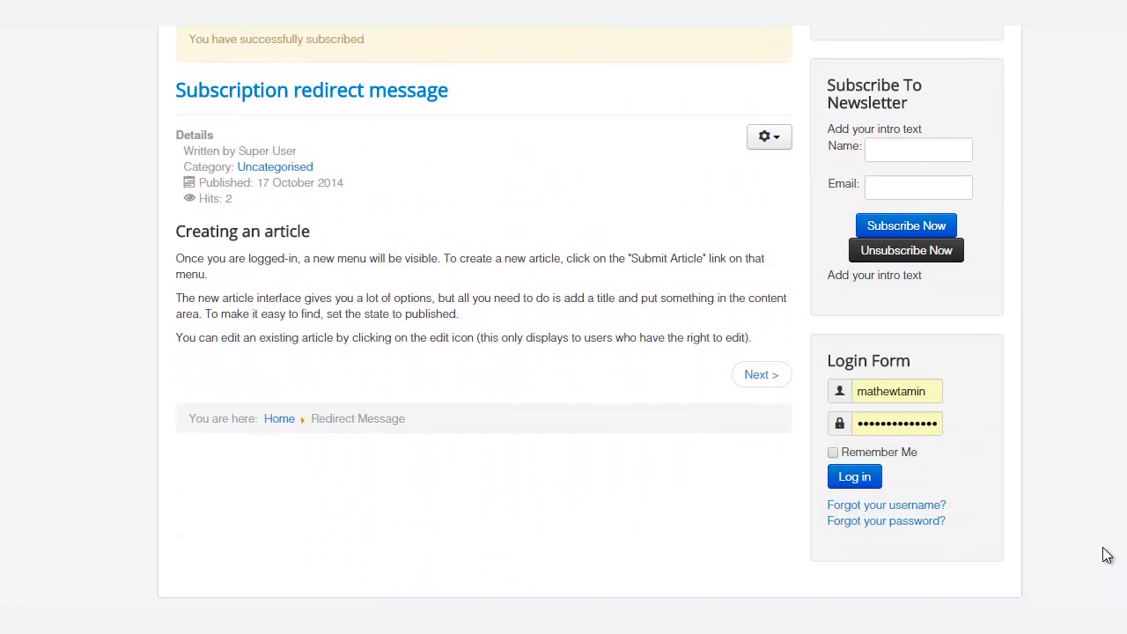
{"action": "scroll", "coordinate": [1107, 555], "scroll_direction": "up", "scroll_amount": 4}
{"action": "scroll", "coordinate": [1107, 555], "scroll_direction": "up", "scroll_amount": 1}
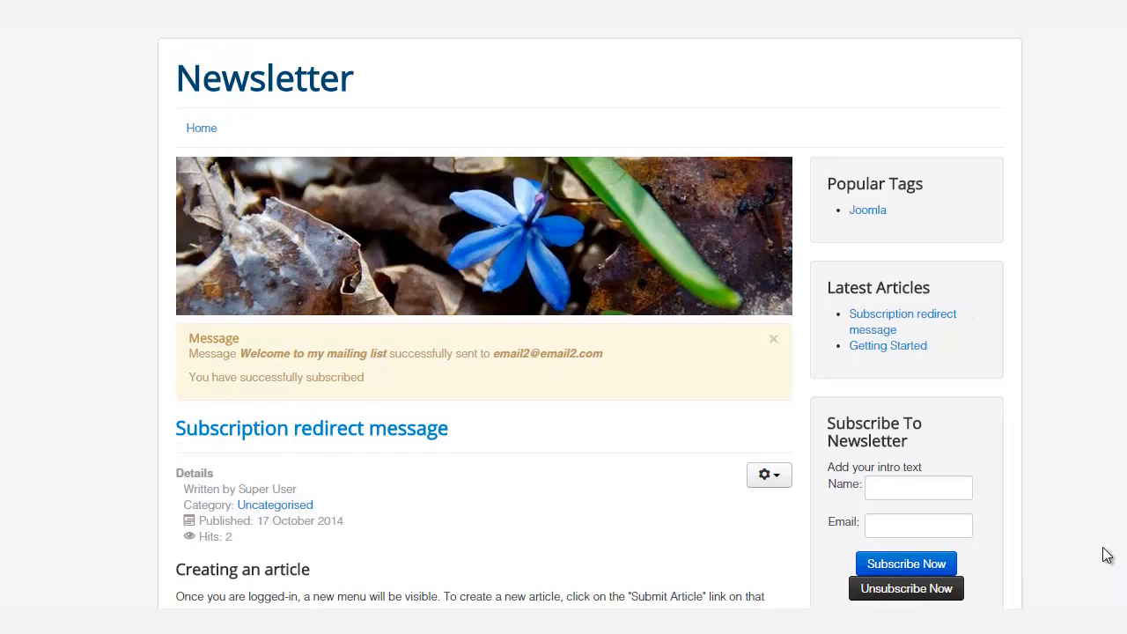
{"action": "scroll", "coordinate": [1107, 555], "scroll_direction": "down", "scroll_amount": 1}
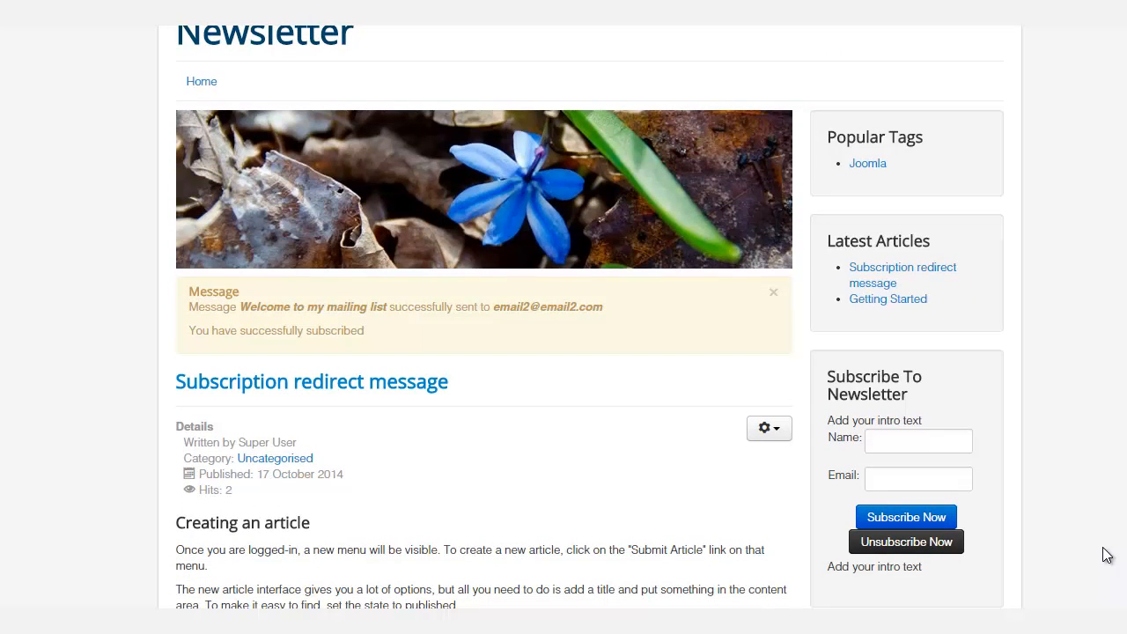
{"action": "scroll", "coordinate": [1107, 555], "scroll_direction": "up", "scroll_amount": 1}
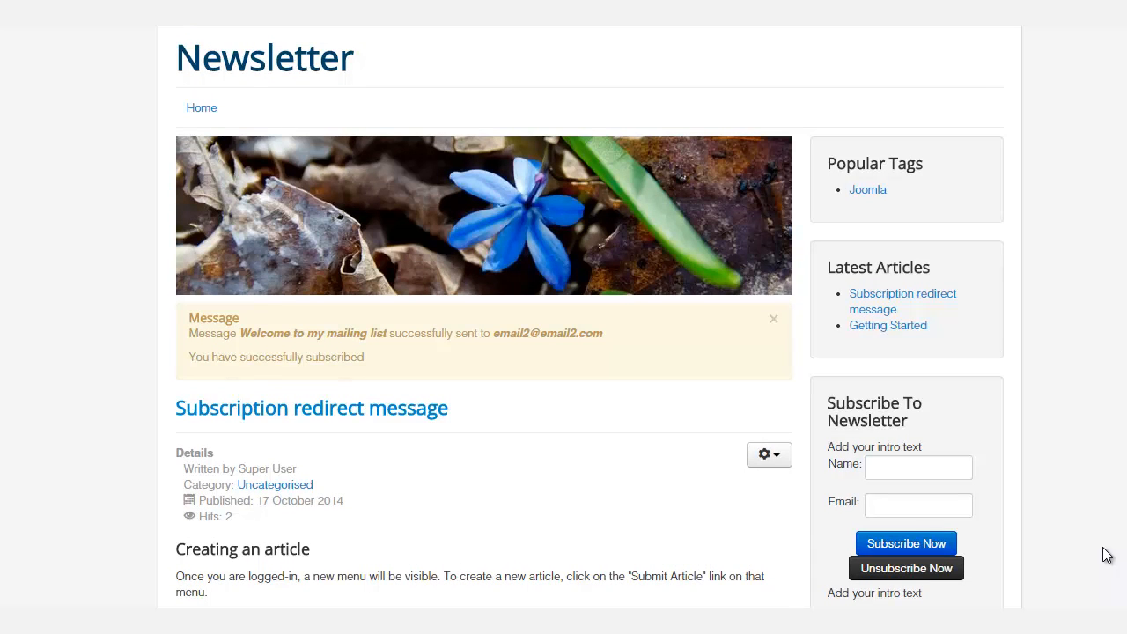
{"action": "scroll", "coordinate": [1107, 555], "scroll_direction": "down", "scroll_amount": 1}
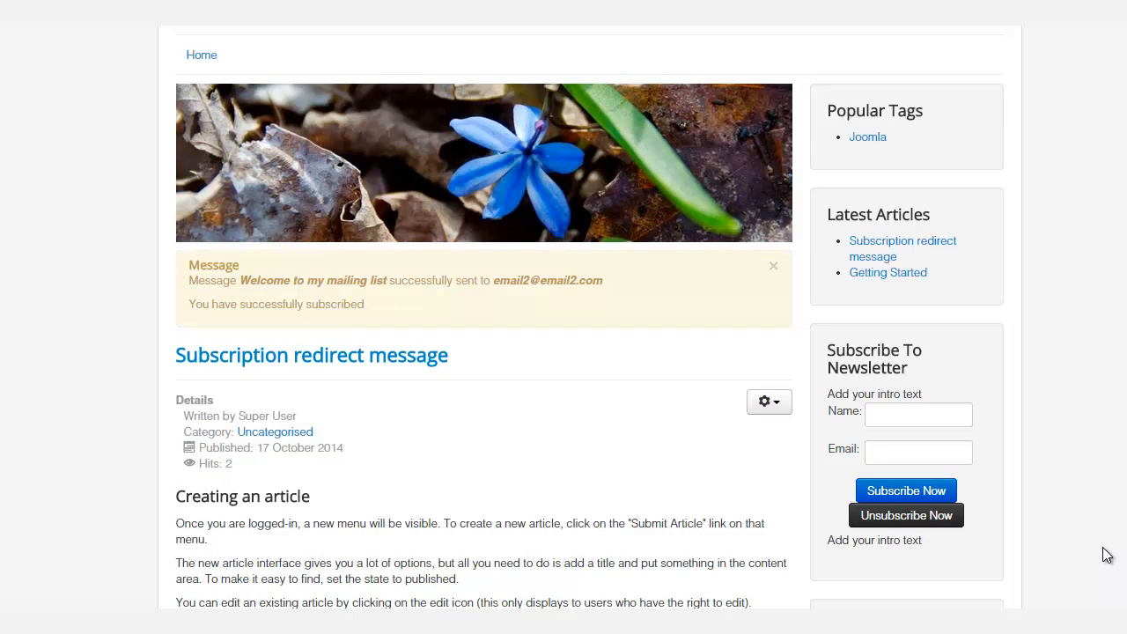
{"action": "scroll", "coordinate": [1107, 555], "scroll_direction": "down", "scroll_amount": 5}
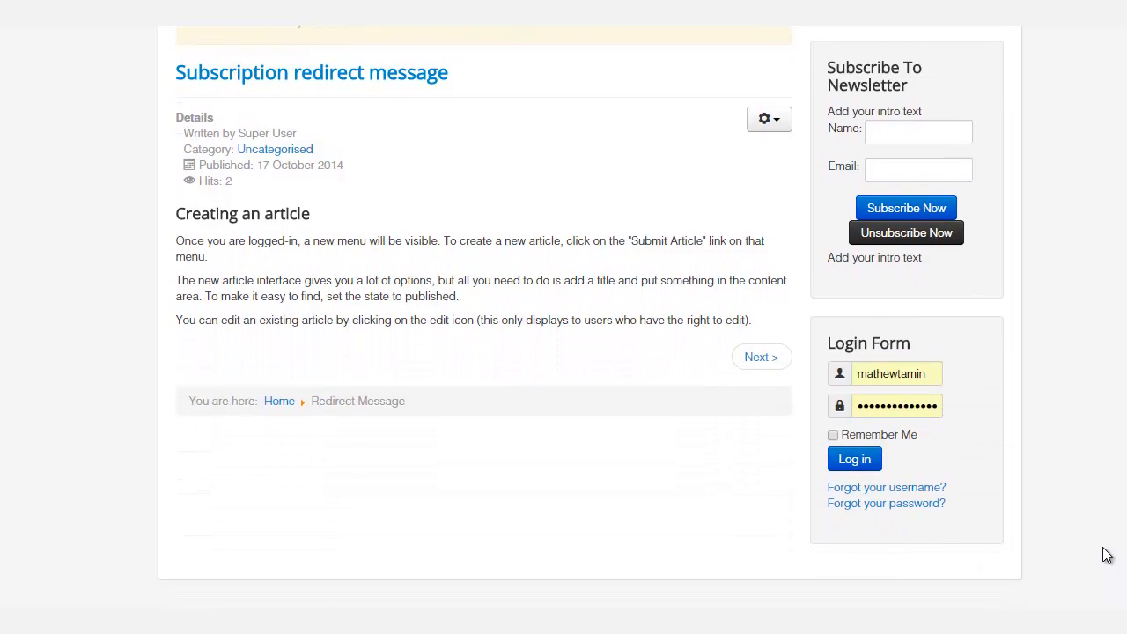
{"action": "scroll", "coordinate": [1107, 555], "scroll_direction": "up", "scroll_amount": 1}
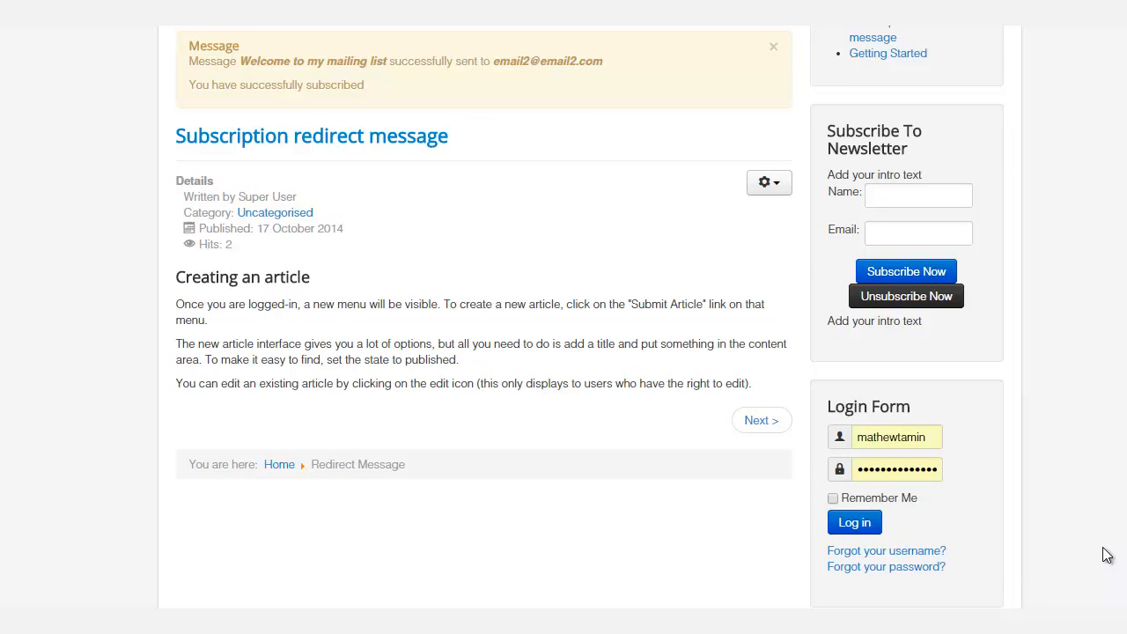
{"action": "scroll", "coordinate": [1107, 555], "scroll_direction": "up", "scroll_amount": 1}
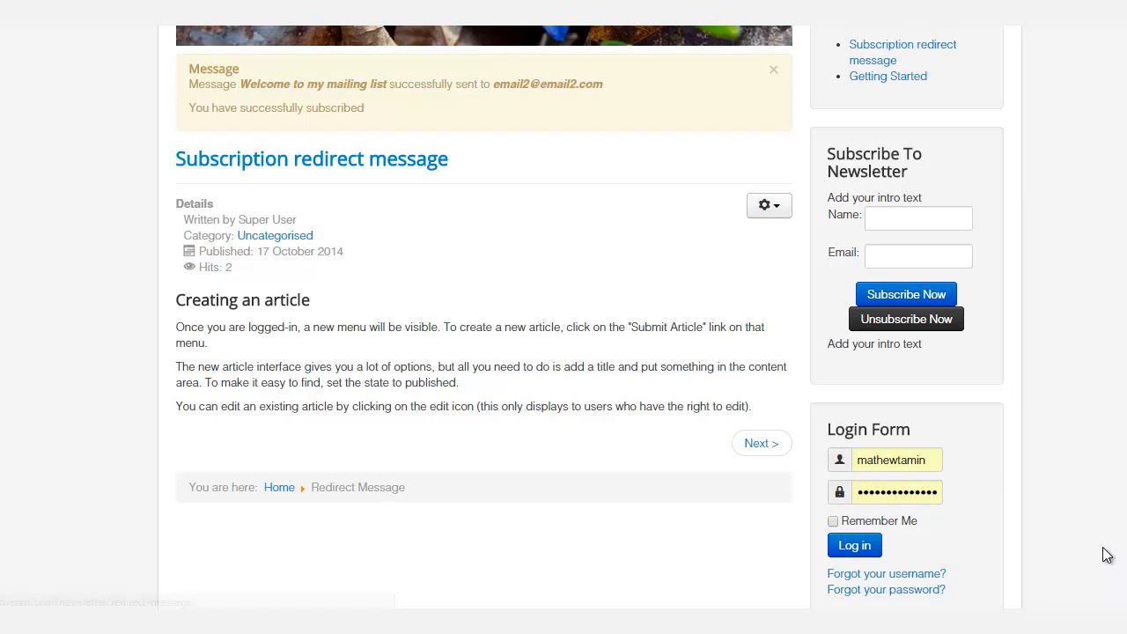
{"action": "left_click_drag", "start_coordinate": [450, 159], "coordinate": [185, 159]}
{"action": "left_click", "coordinate": [1104, 548]}
{"action": "scroll", "coordinate": [1104, 548], "scroll_direction": "up", "scroll_amount": 2}
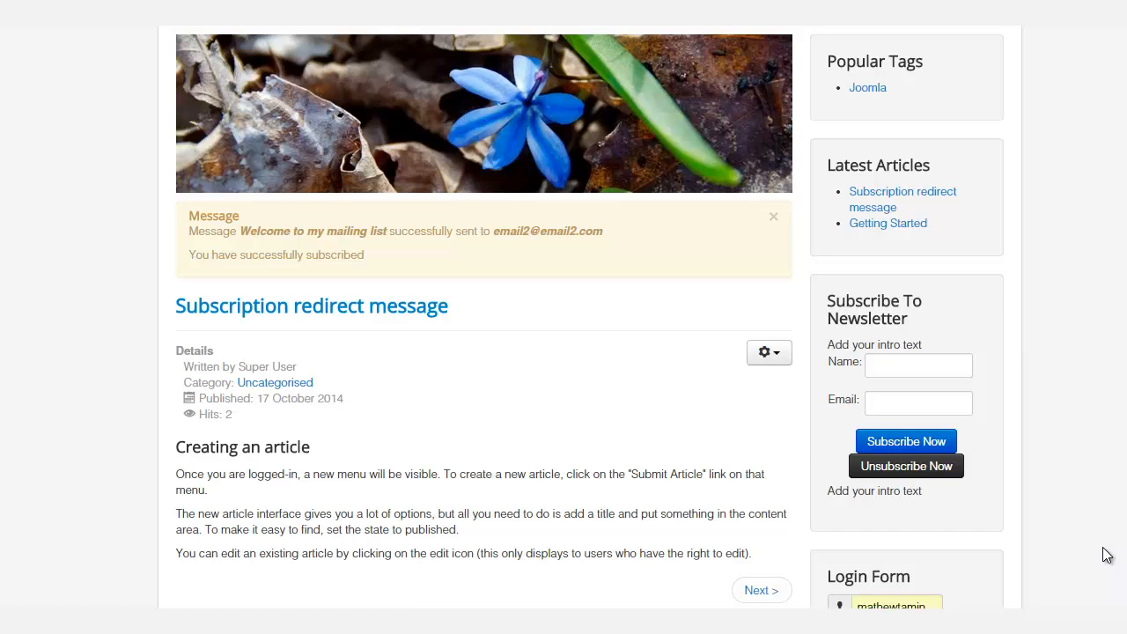
{"action": "scroll", "coordinate": [1106, 553], "scroll_direction": "down", "scroll_amount": 2}
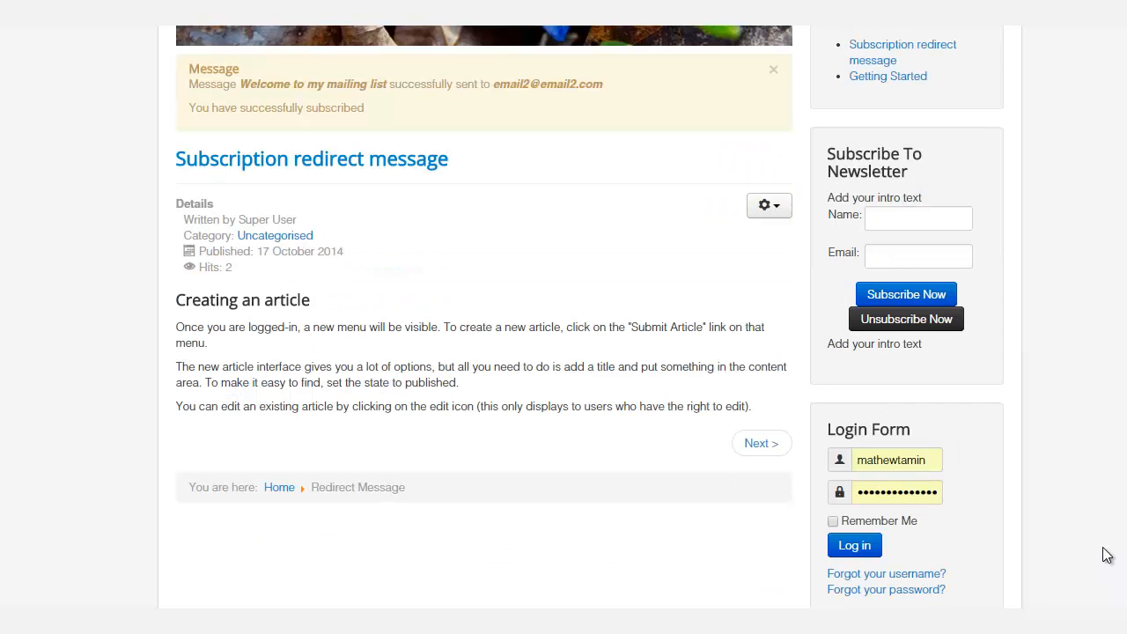